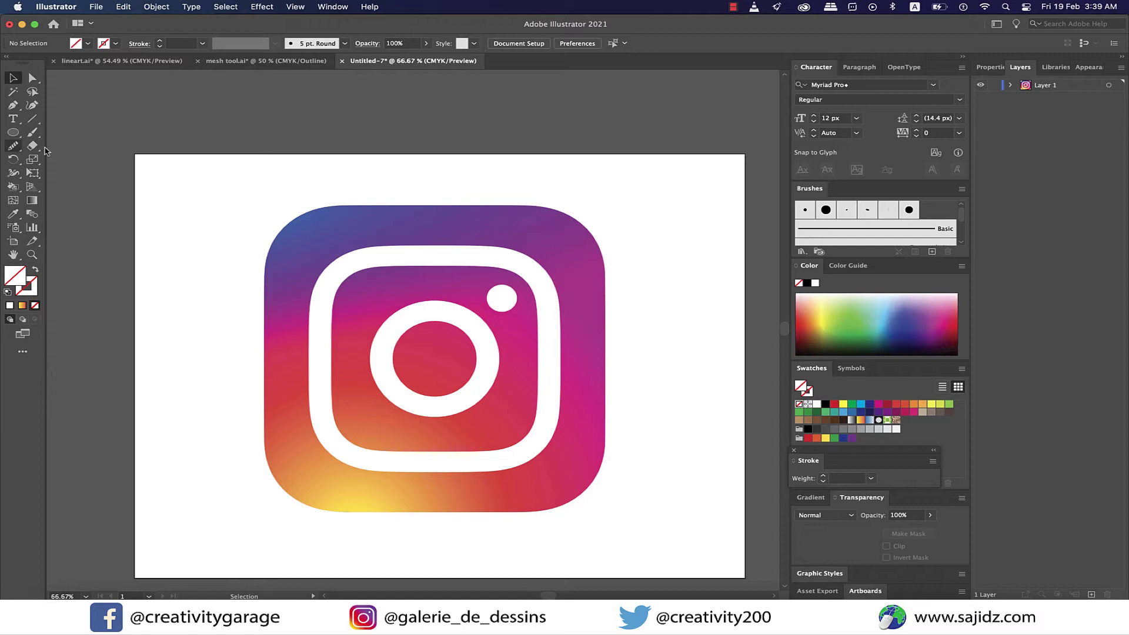
Swap the Ellipse tool for the Rectangle Tool from the toolbar's shape flyout
left_click(13, 134)
left_click(13, 135)
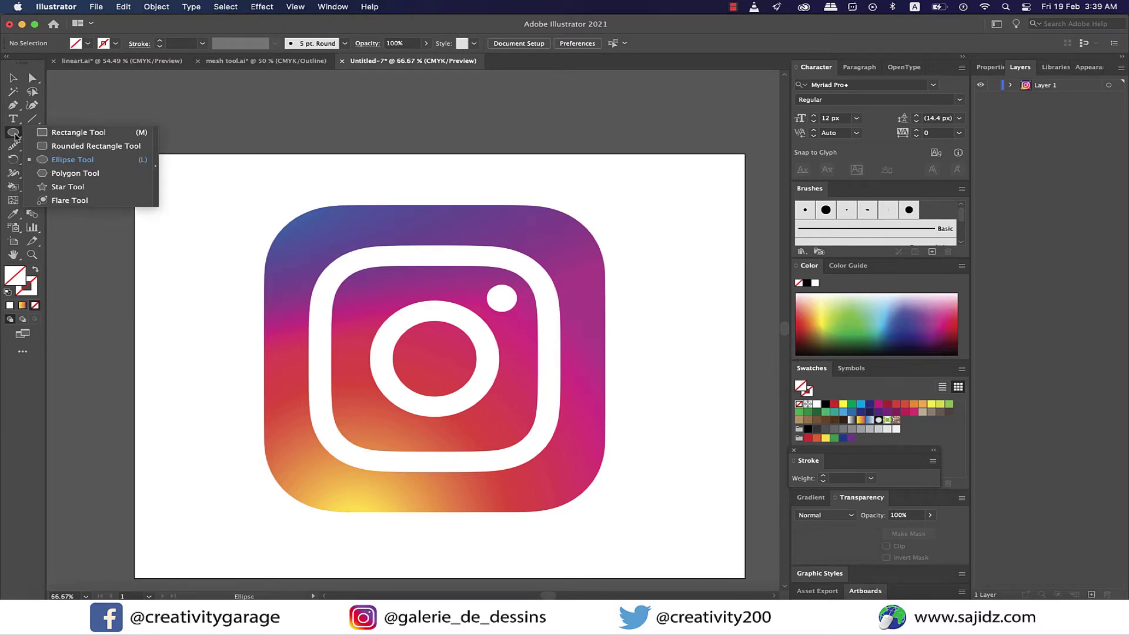
left_click(51, 135)
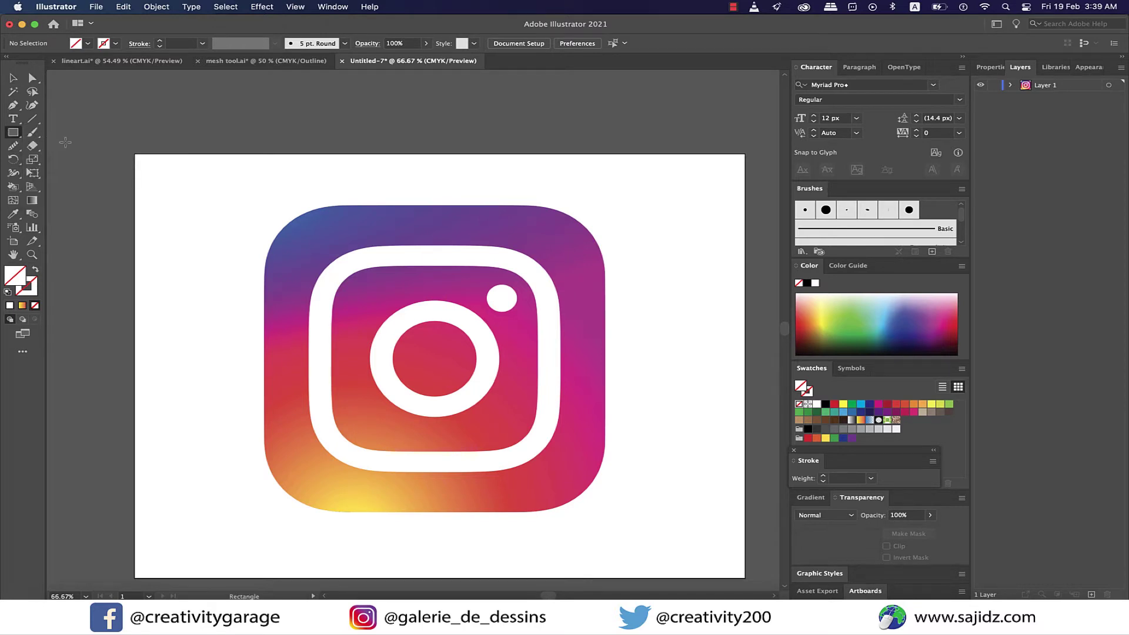
Draw a small square near the artboard's top-left and duplicate it below
left_click_drag(150, 168, 178, 192)
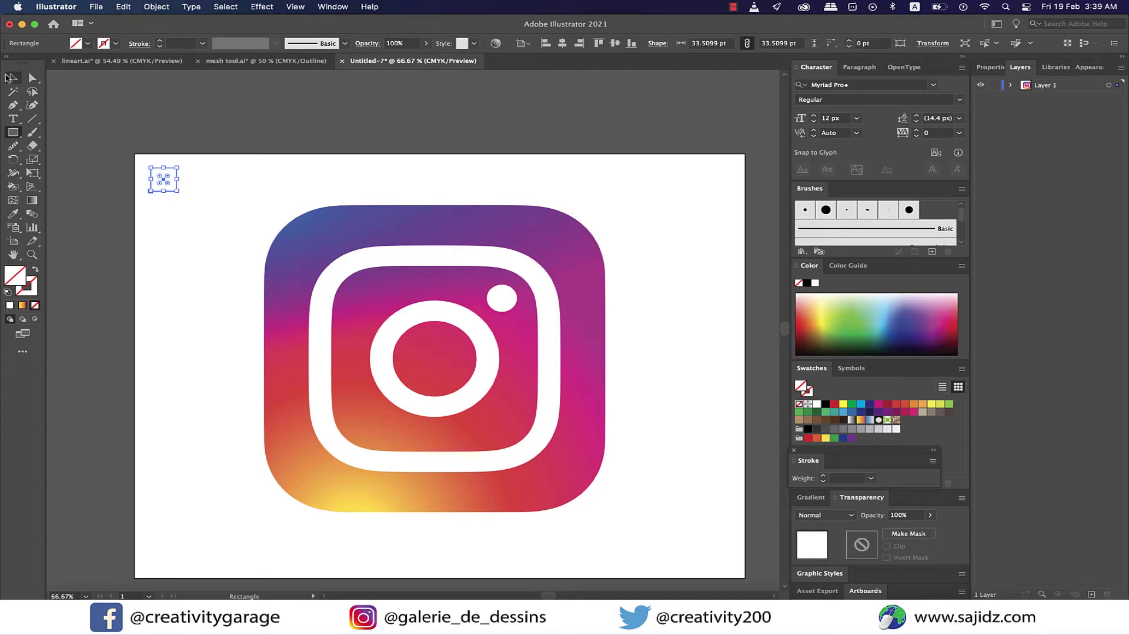
left_click(12, 77)
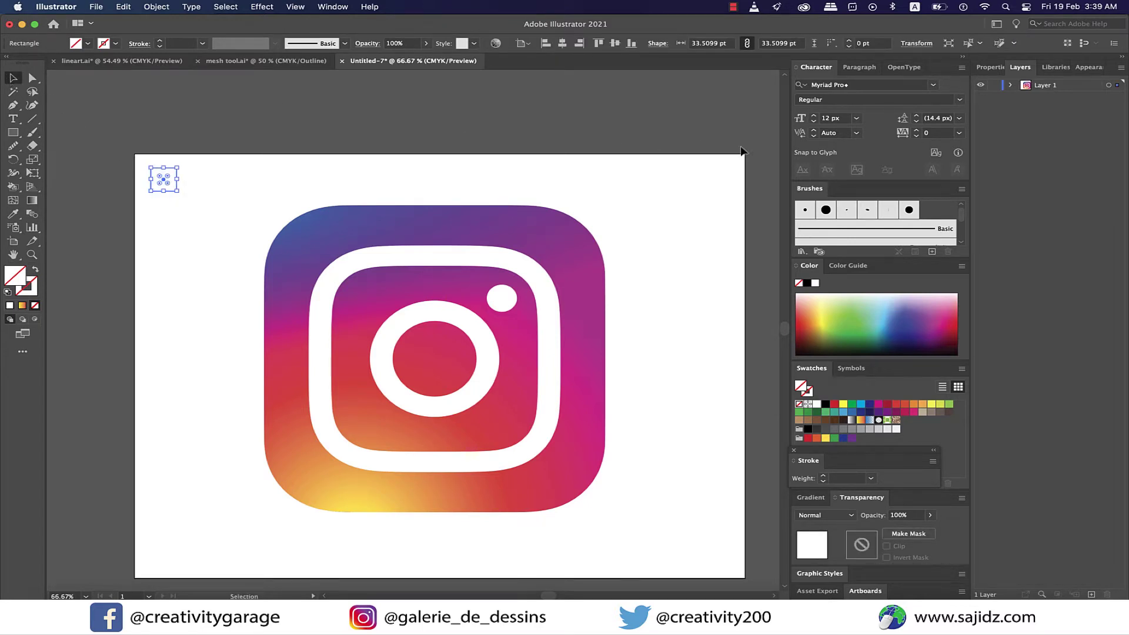
key("d")
key("super+equal")
left_click_drag(164, 178, 163, 265)
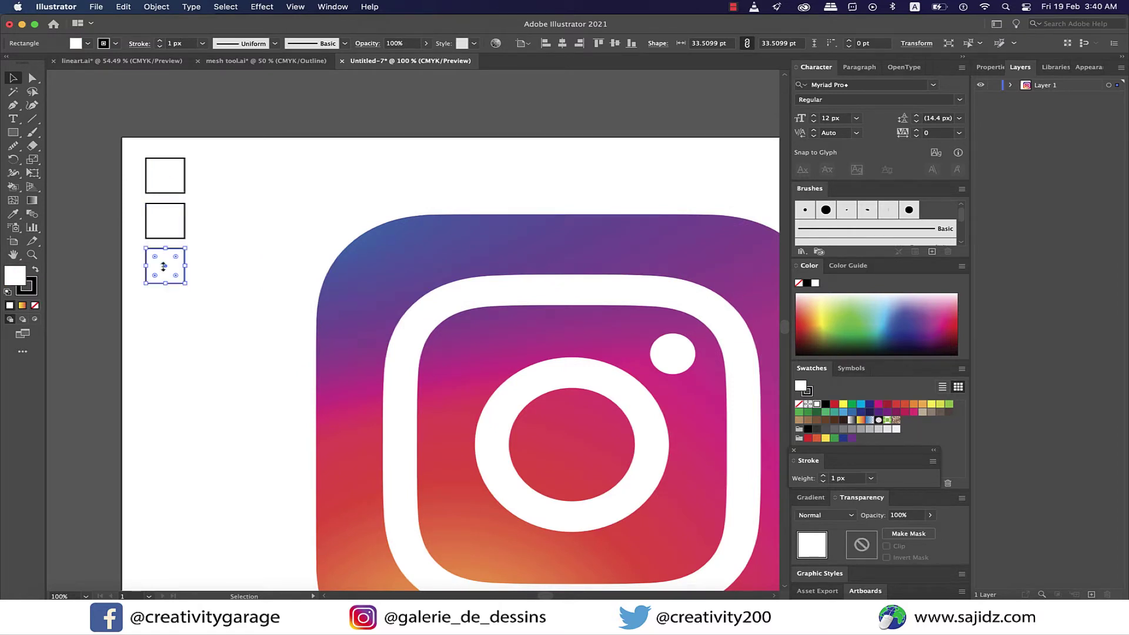
left_click(114, 107)
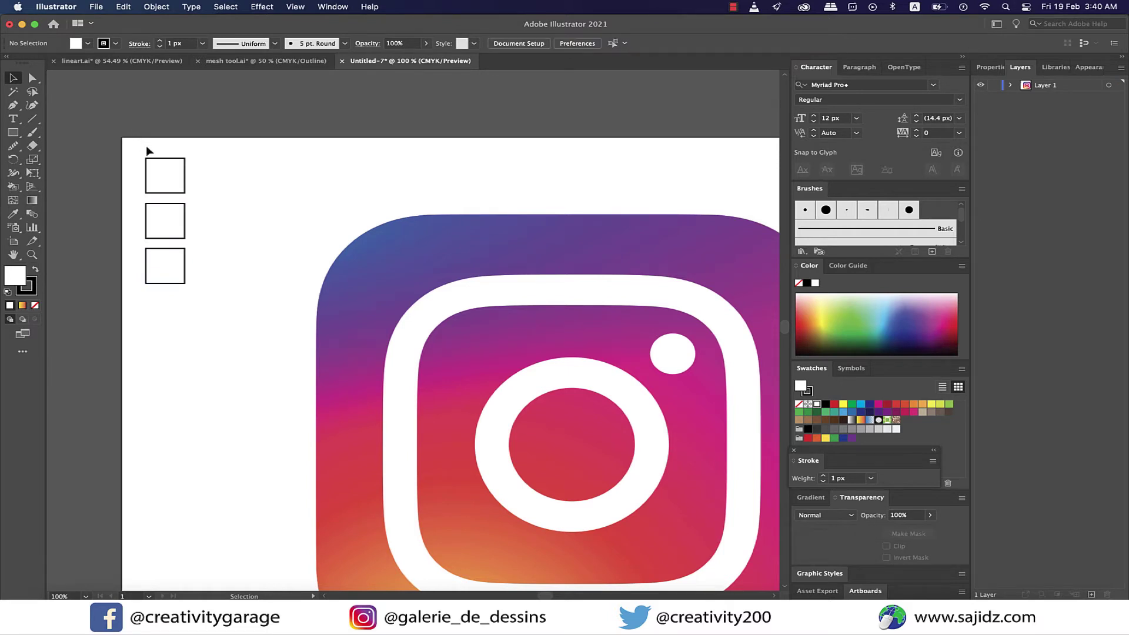
Eyedrop the logo's purple into the top square and its crimson into the second
left_click(166, 170)
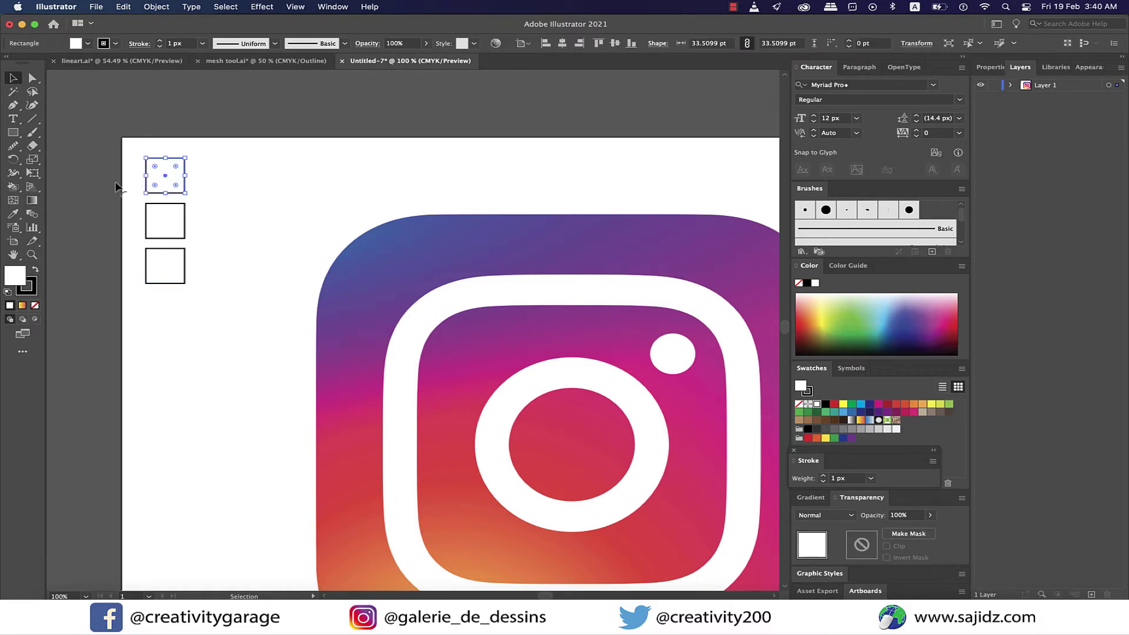
left_click(13, 214)
left_click(753, 236)
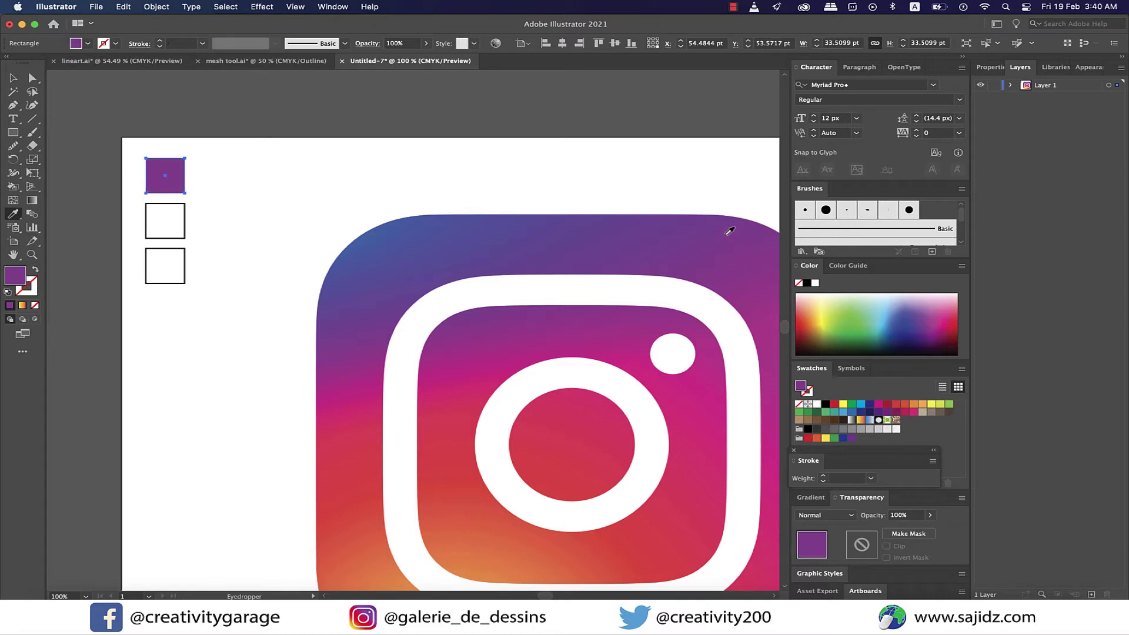
left_click(13, 79)
left_click(165, 232)
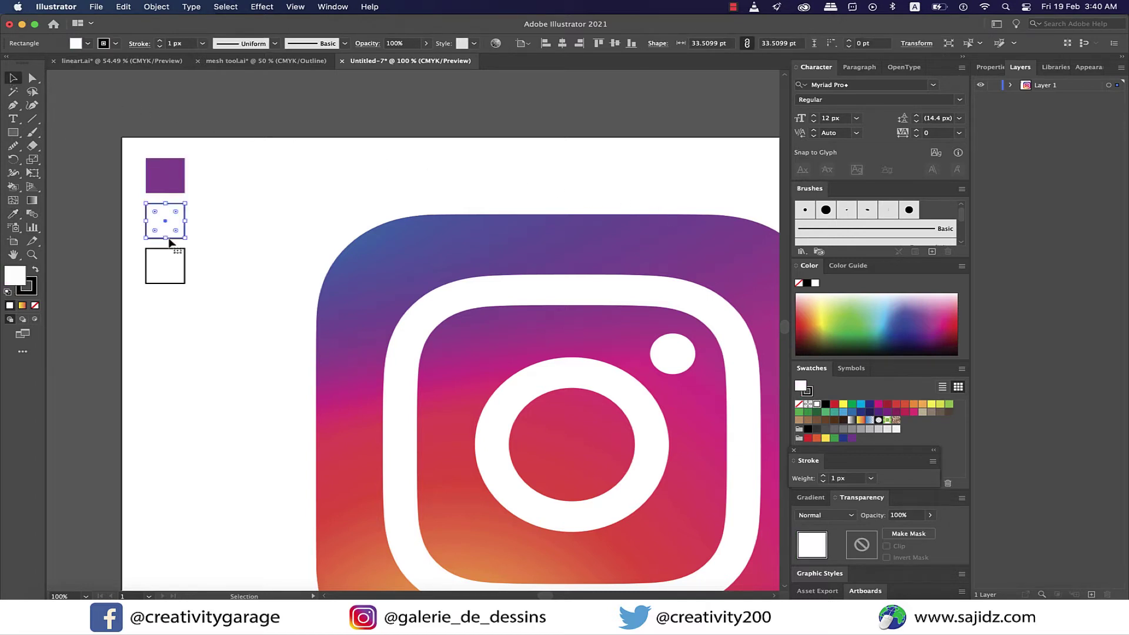
left_click(13, 215)
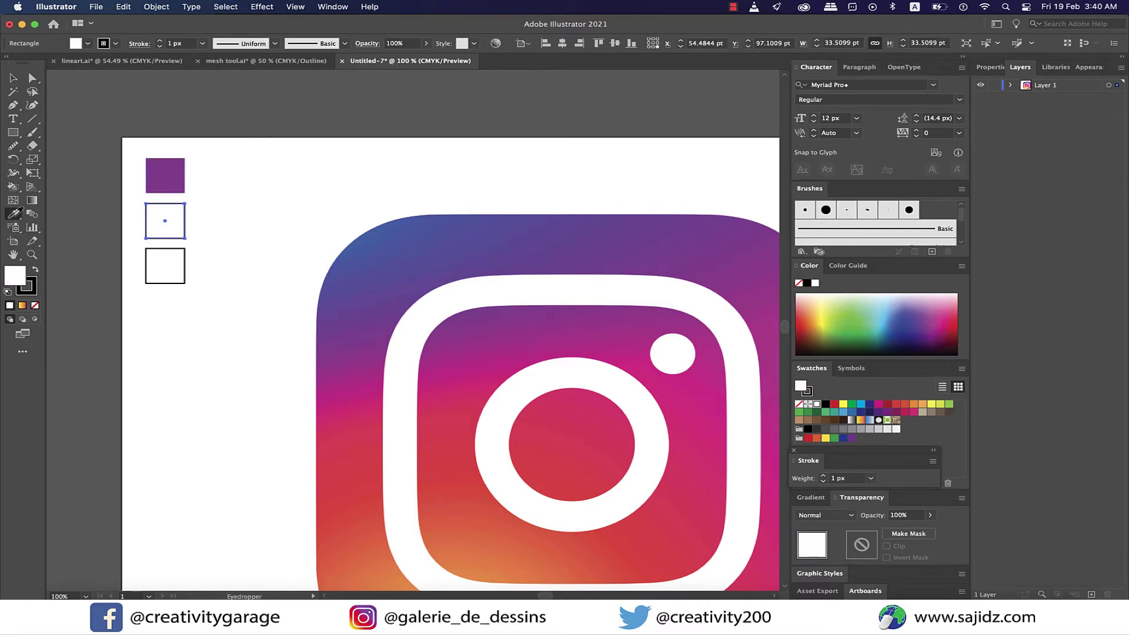
left_click(452, 411)
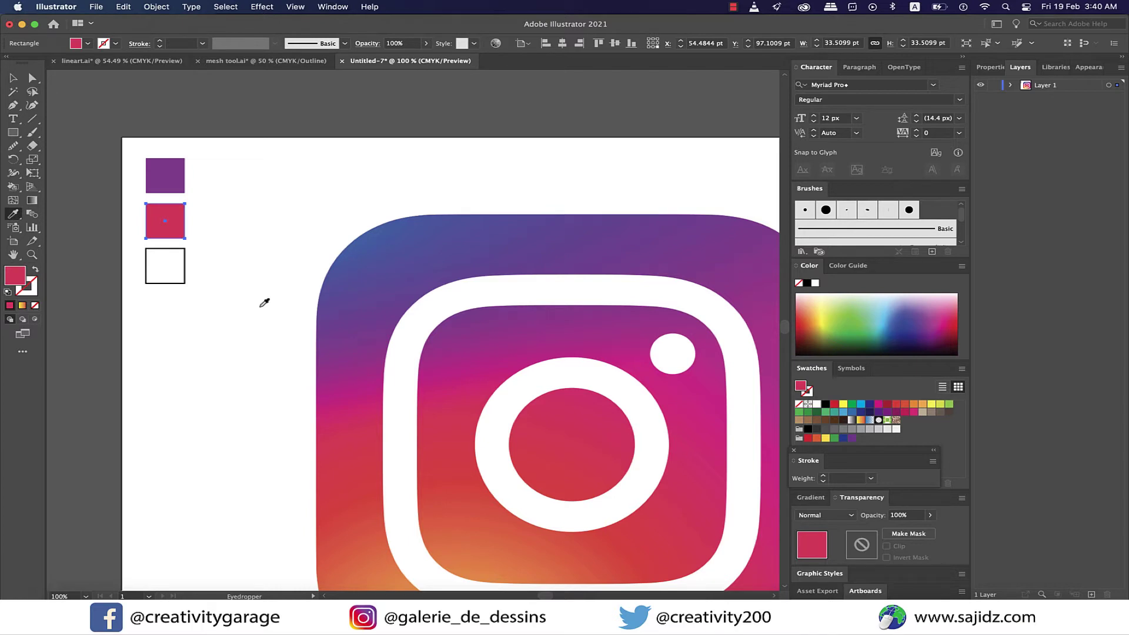
Eyedrop the logo's yellow into the third square, then deselect it
left_click(13, 78)
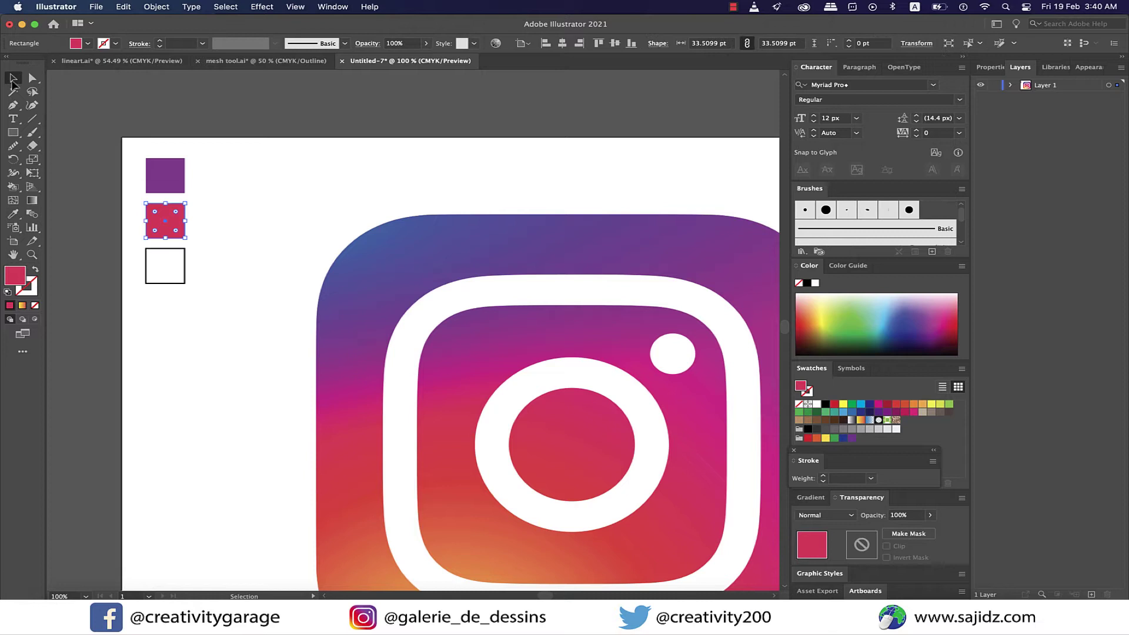
left_click(157, 264)
scroll(224, 344, "down", 5)
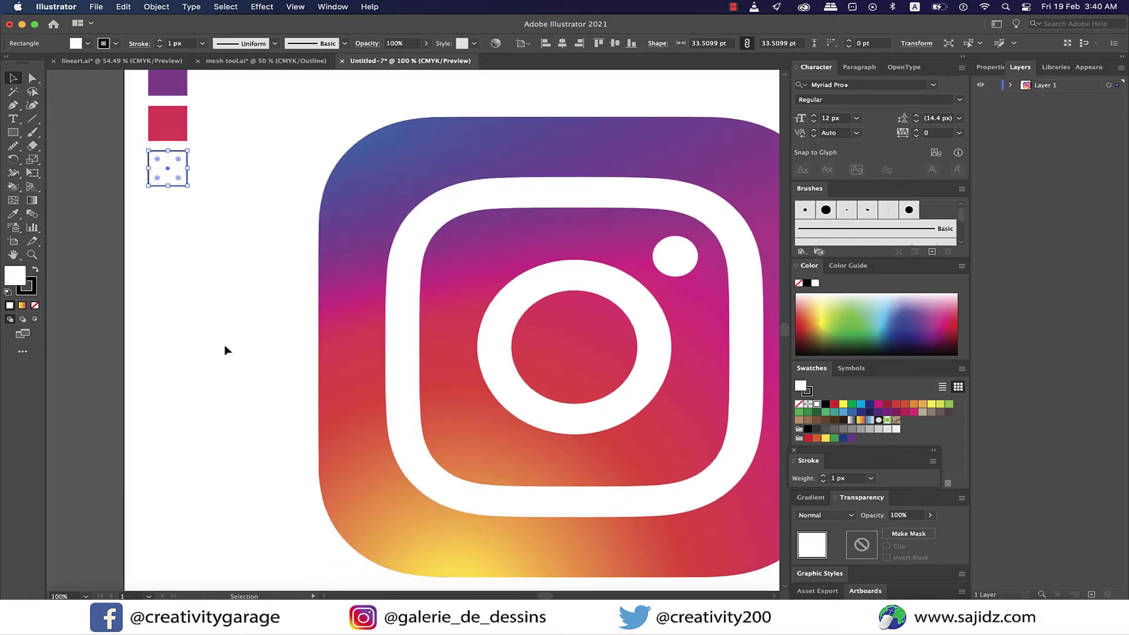
left_click(14, 214)
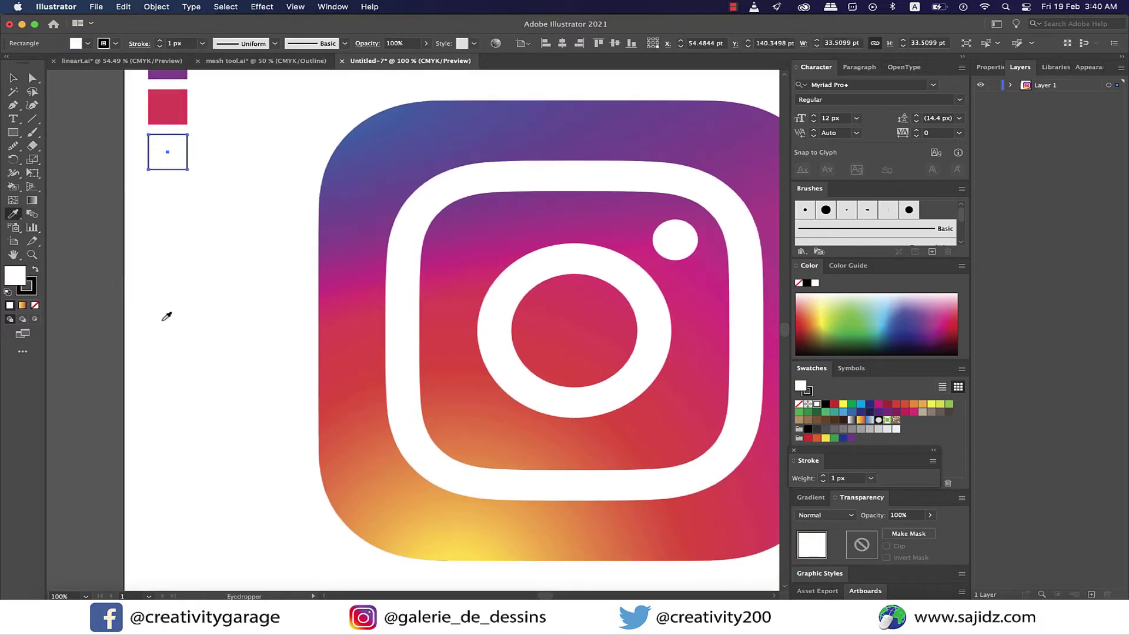
left_click(477, 545)
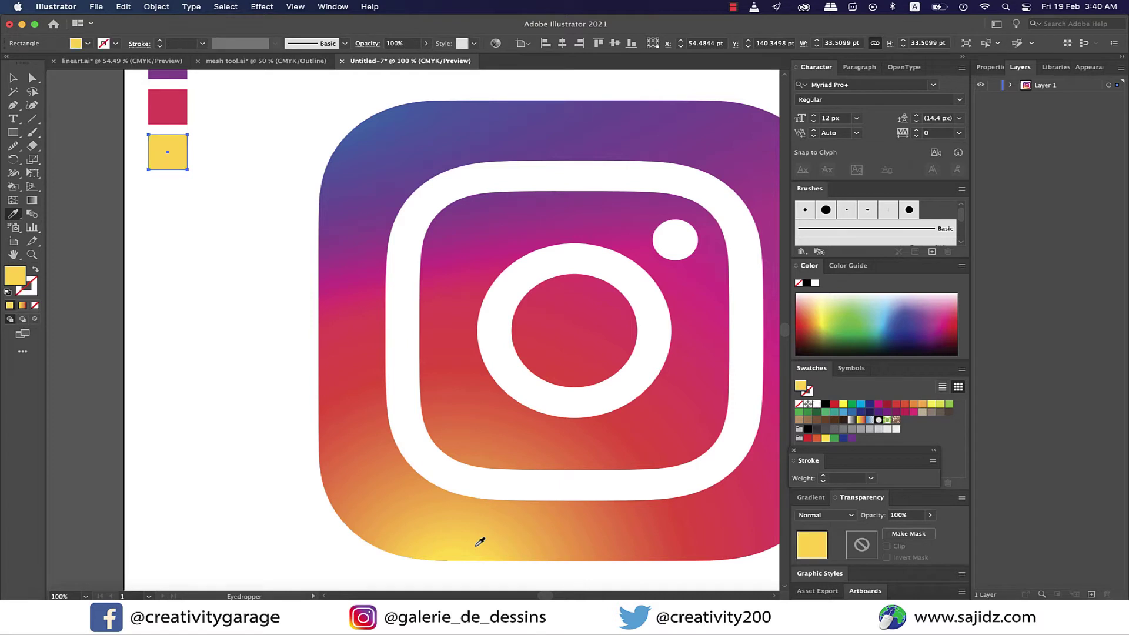
left_click(13, 79)
left_click(182, 238)
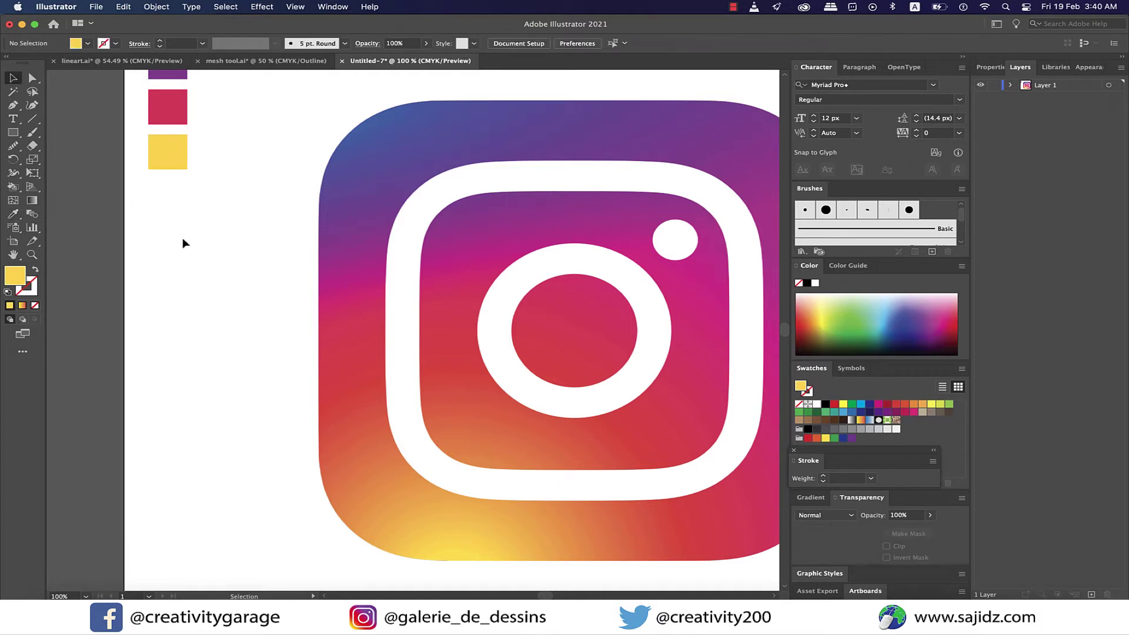
scroll(168, 245, "up", 4)
scroll(168, 246, "down", 1)
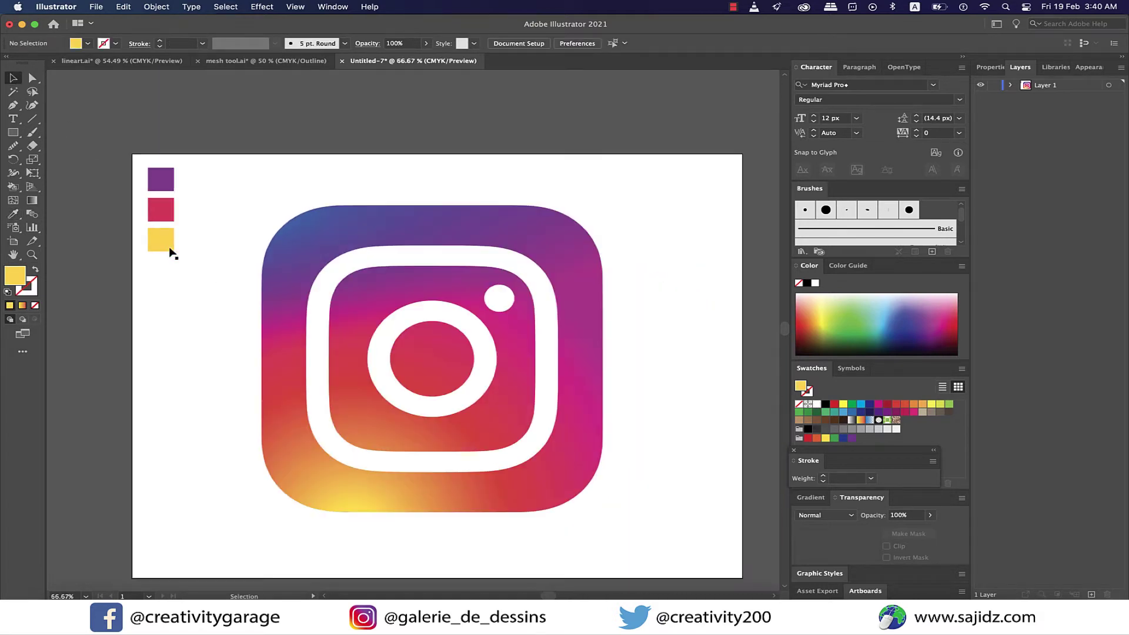
Dim the logo image on Layer 1 to 50% in Layer Options
left_click(276, 265)
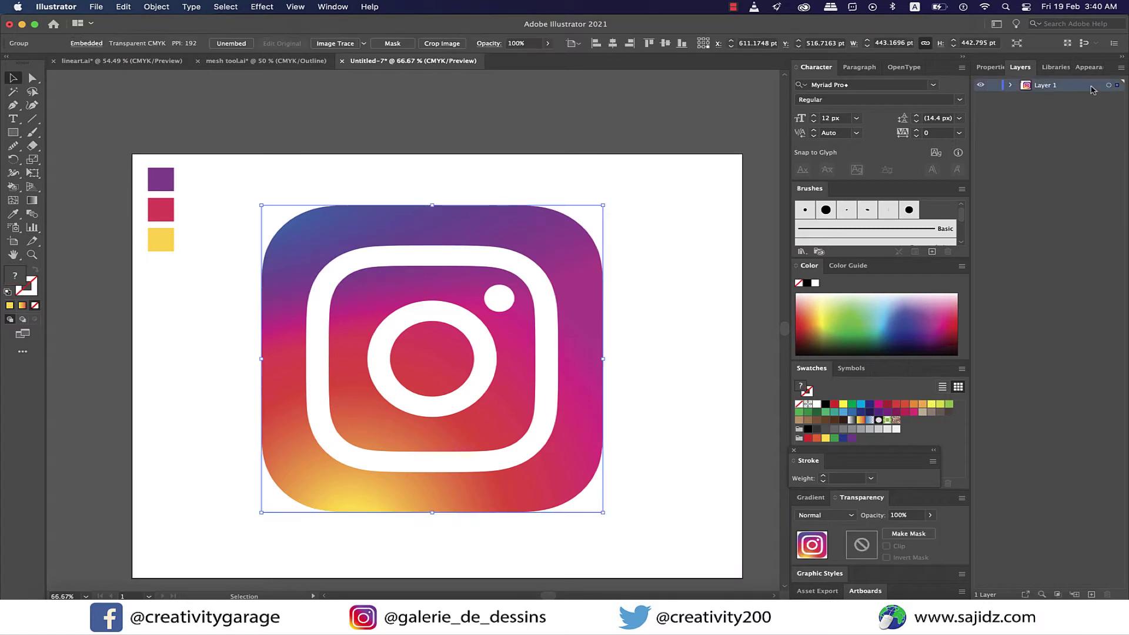
double_click(1082, 85)
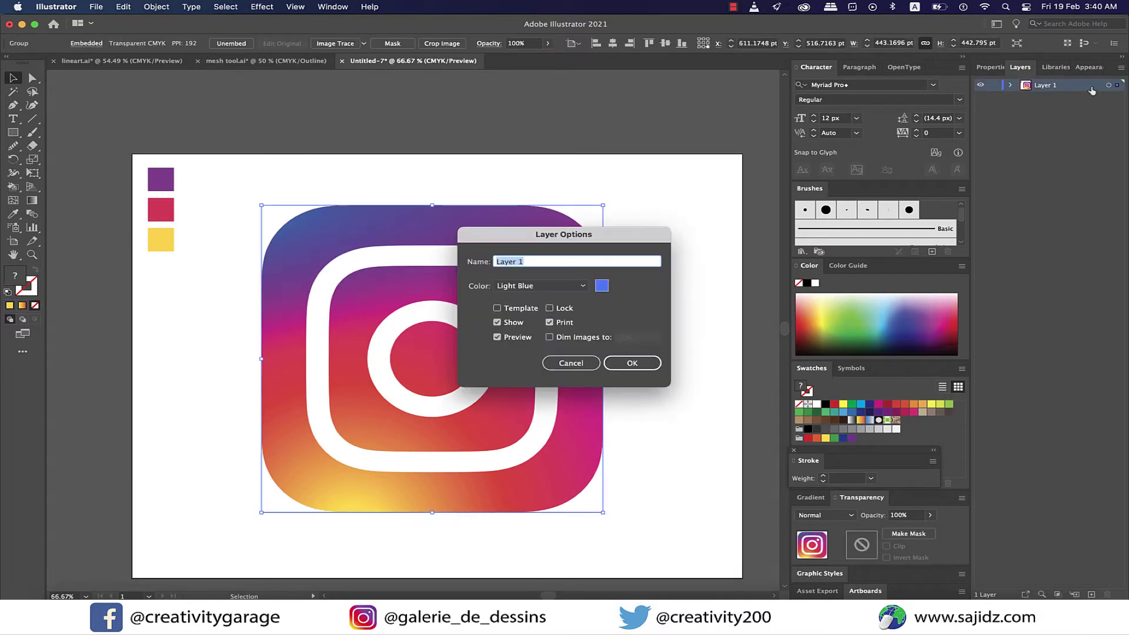
left_click(550, 338)
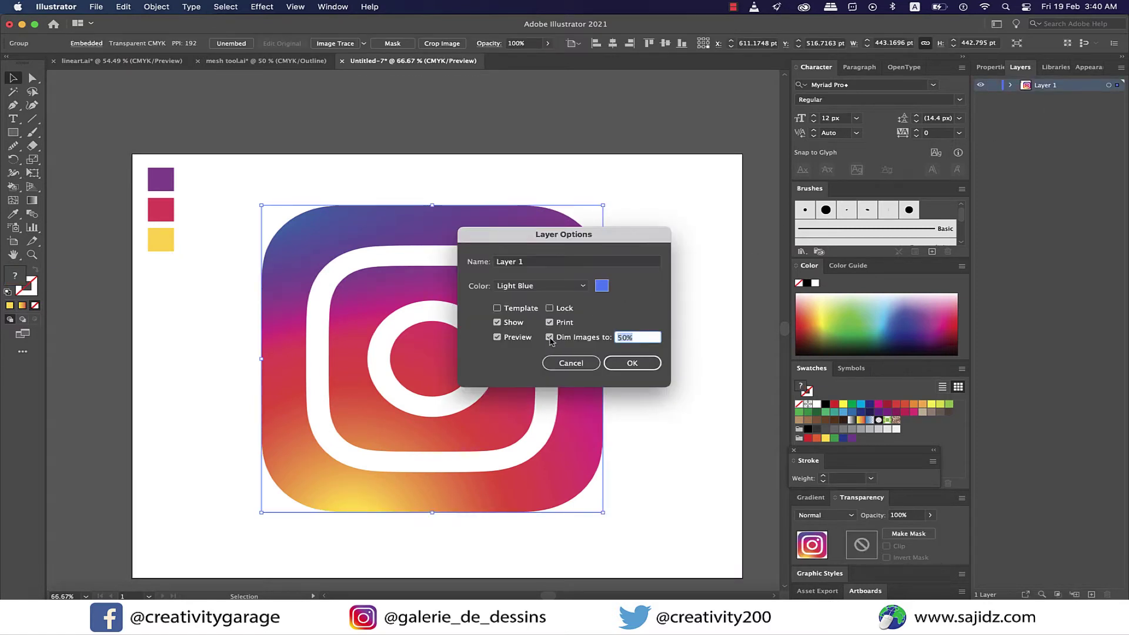
left_click(631, 364)
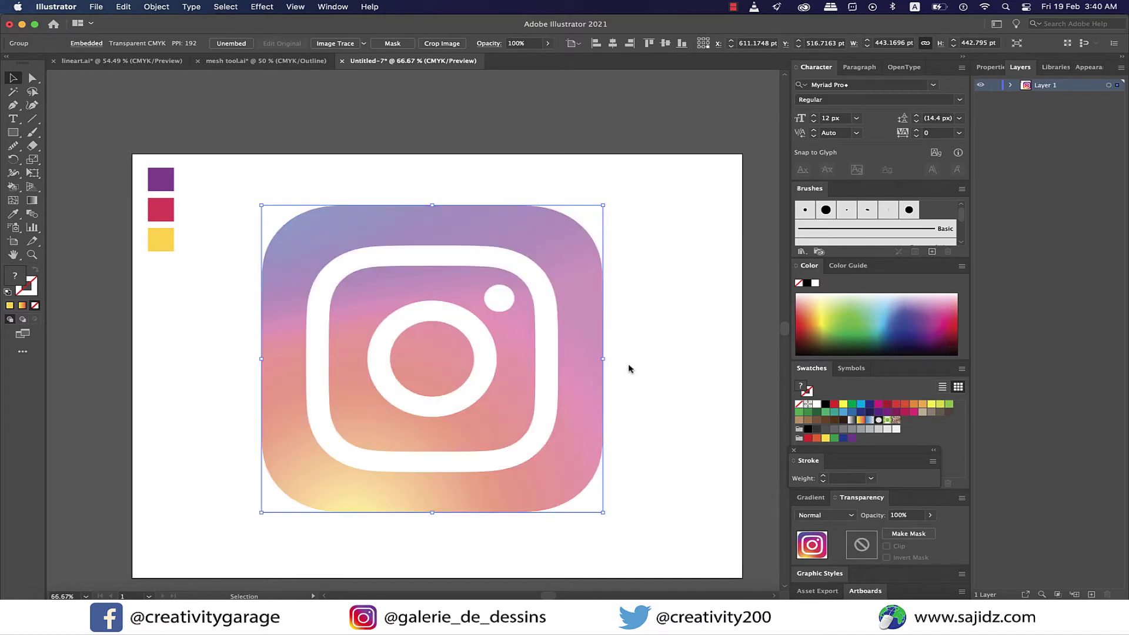
Lock Layer 1 and add a new empty layer above it
left_click(993, 86)
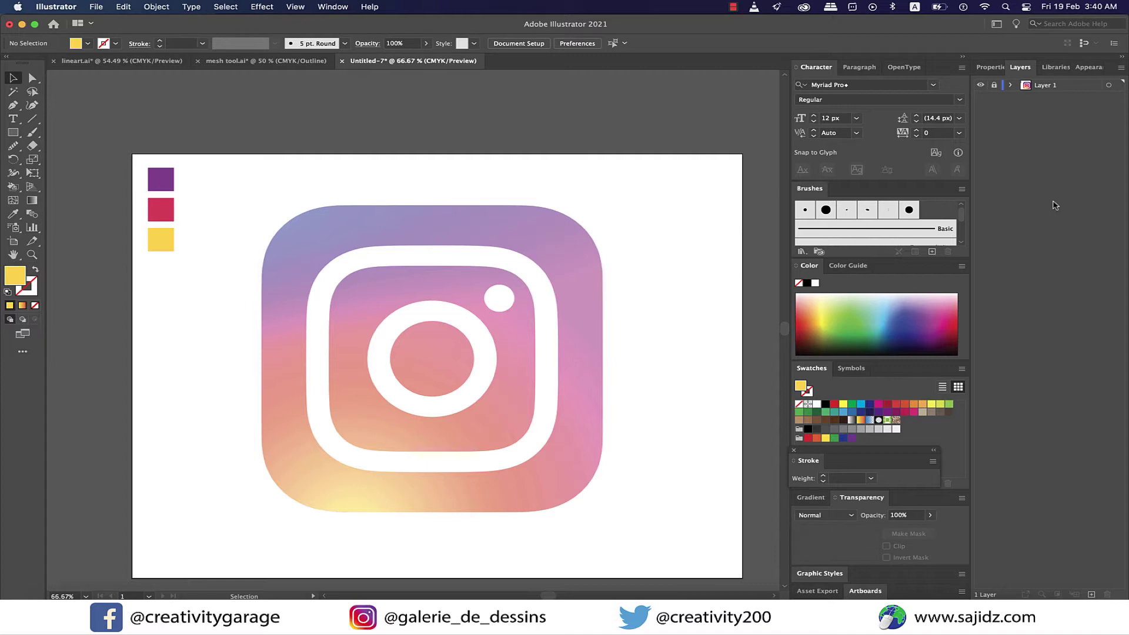
left_click(1091, 594)
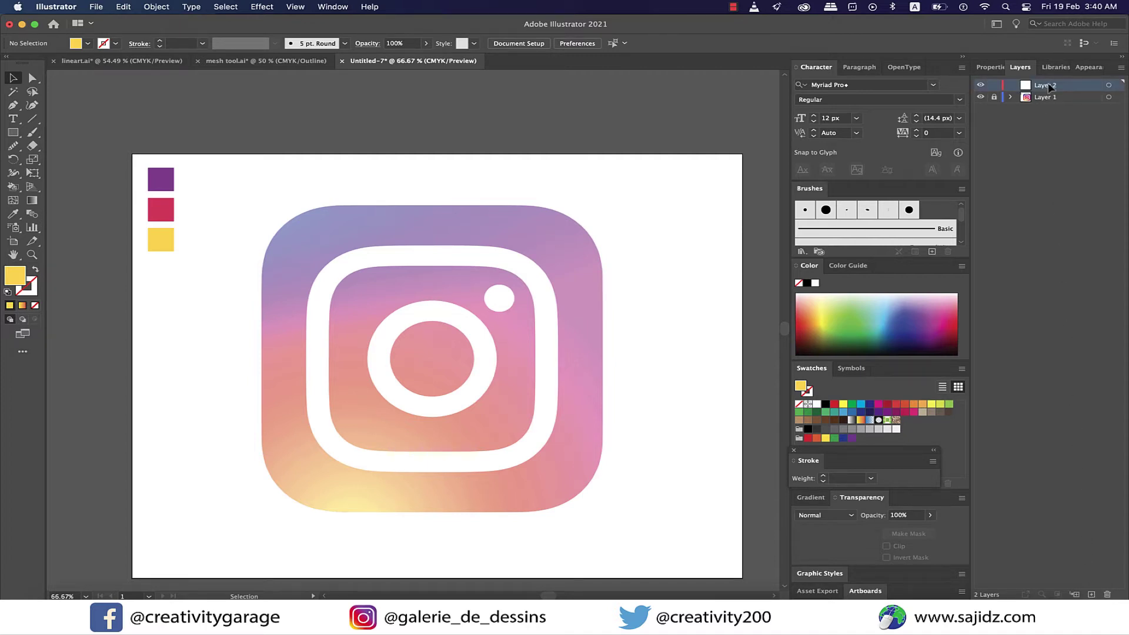
key("m")
Draw a rectangle over the whole logo with a black stroke and no fill
left_click_drag(432, 357, 606, 511)
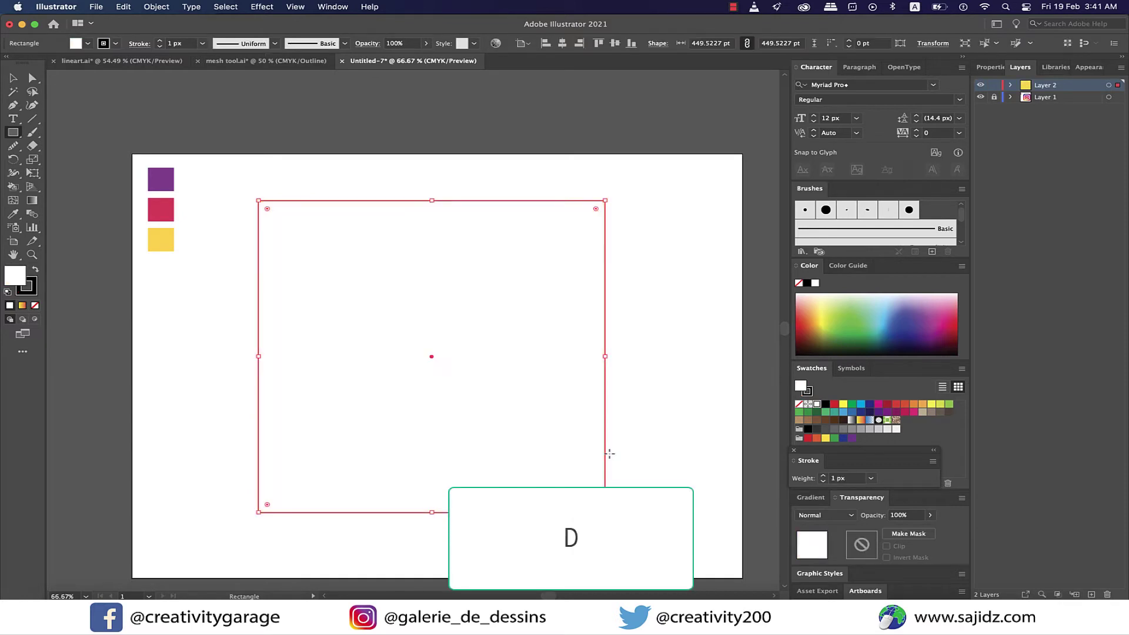
key("d")
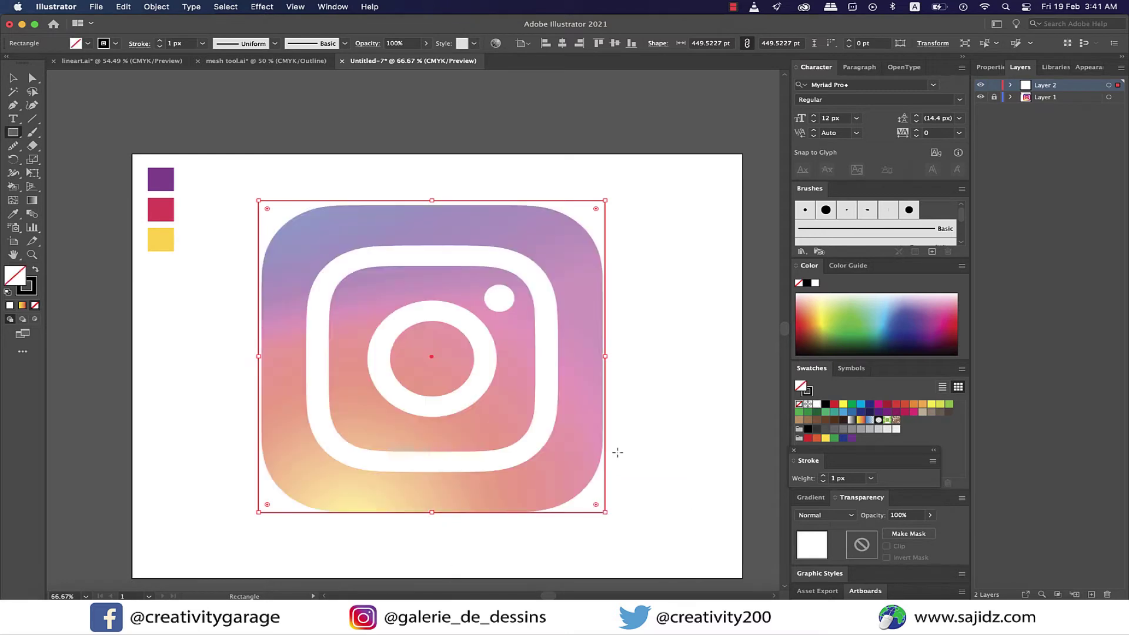
key("slash")
key("v")
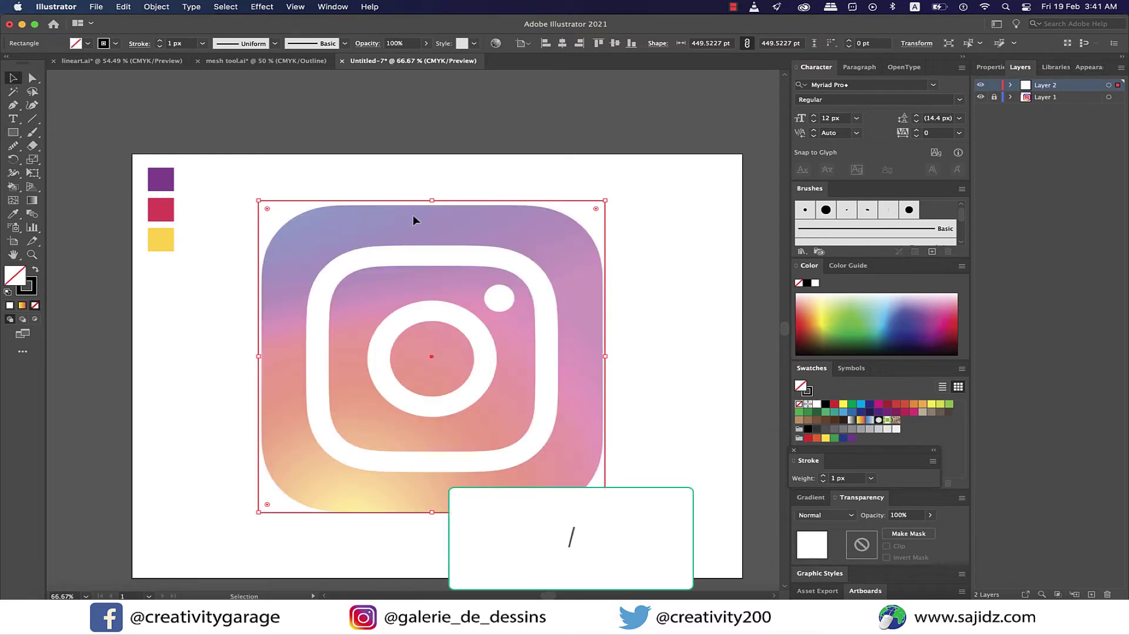
Trim the rectangle to 444.28 × 442.9 pt and round its corners to 100.34 pt
scroll(413, 214, "up", 1)
scroll(413, 214, "down", 3)
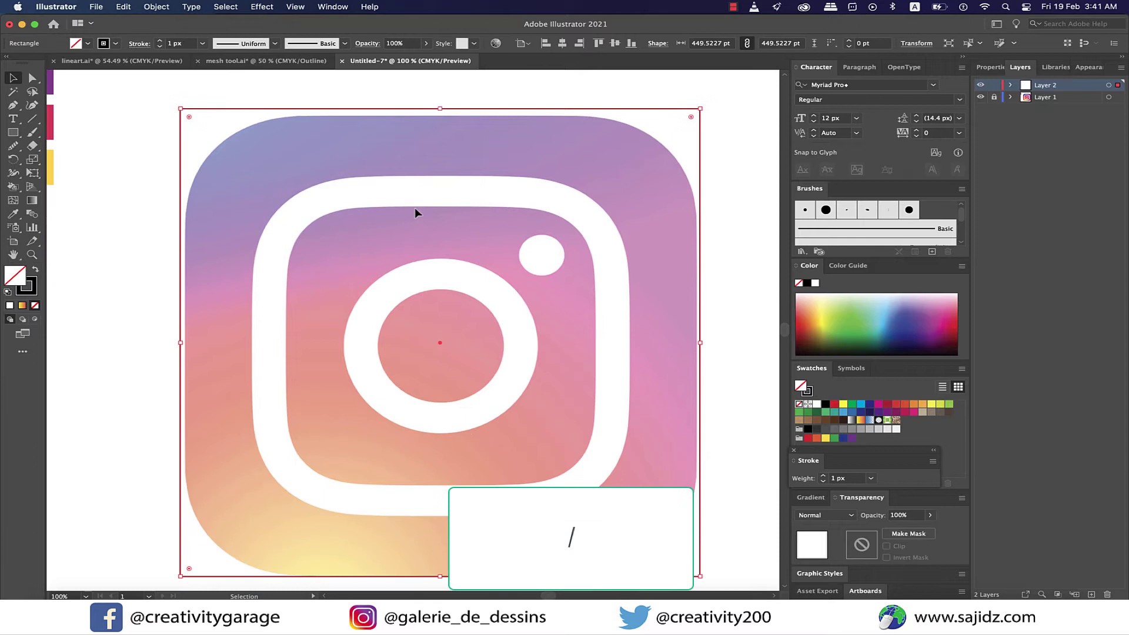
left_click_drag(440, 109, 442, 118)
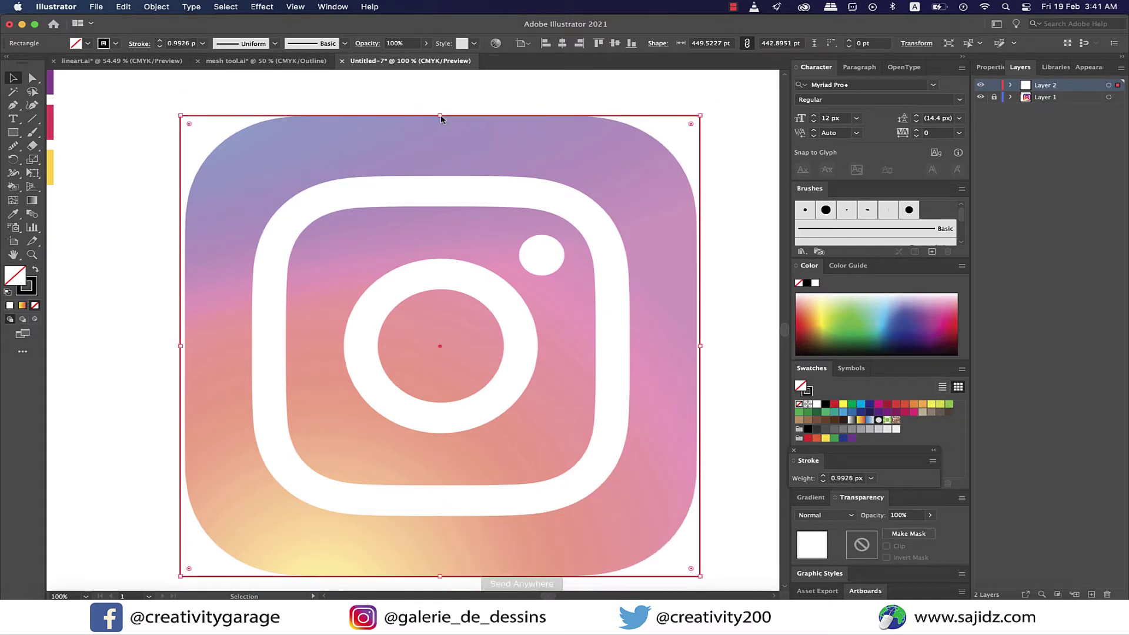
left_click_drag(699, 346, 698, 348)
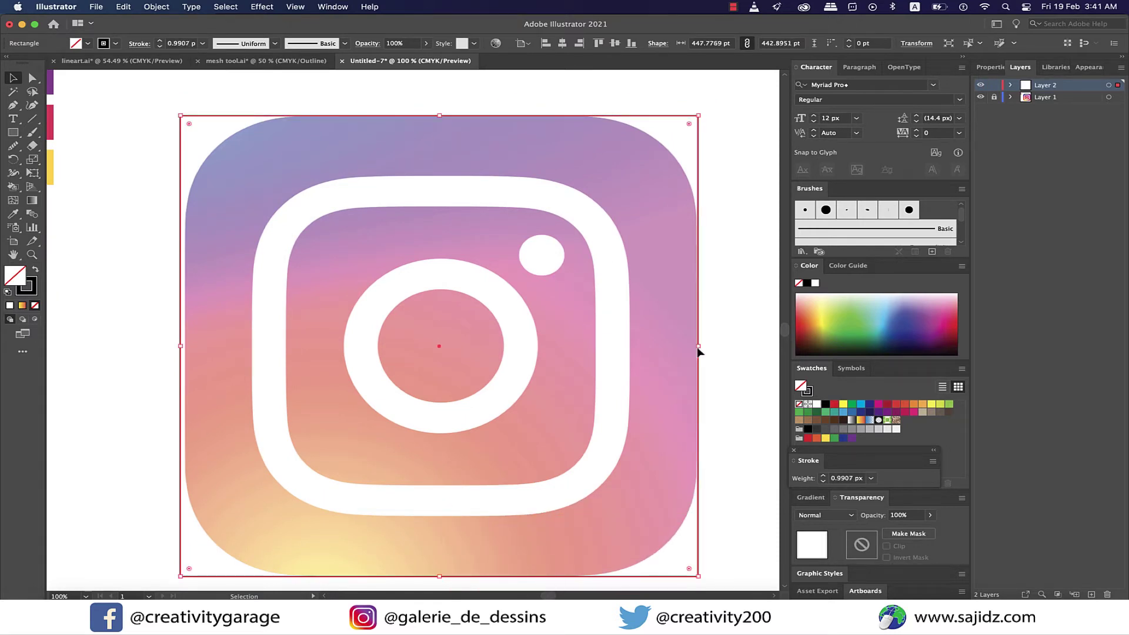
left_click_drag(180, 346, 184, 347)
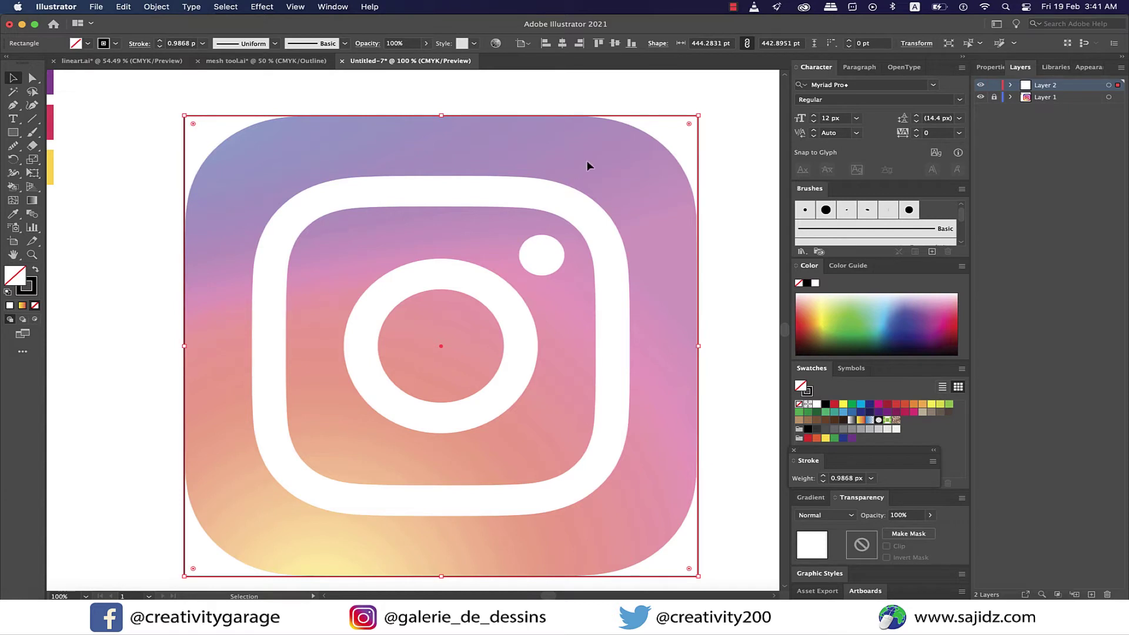
scroll(588, 166, "down", 1)
left_click_drag(650, 138, 564, 183)
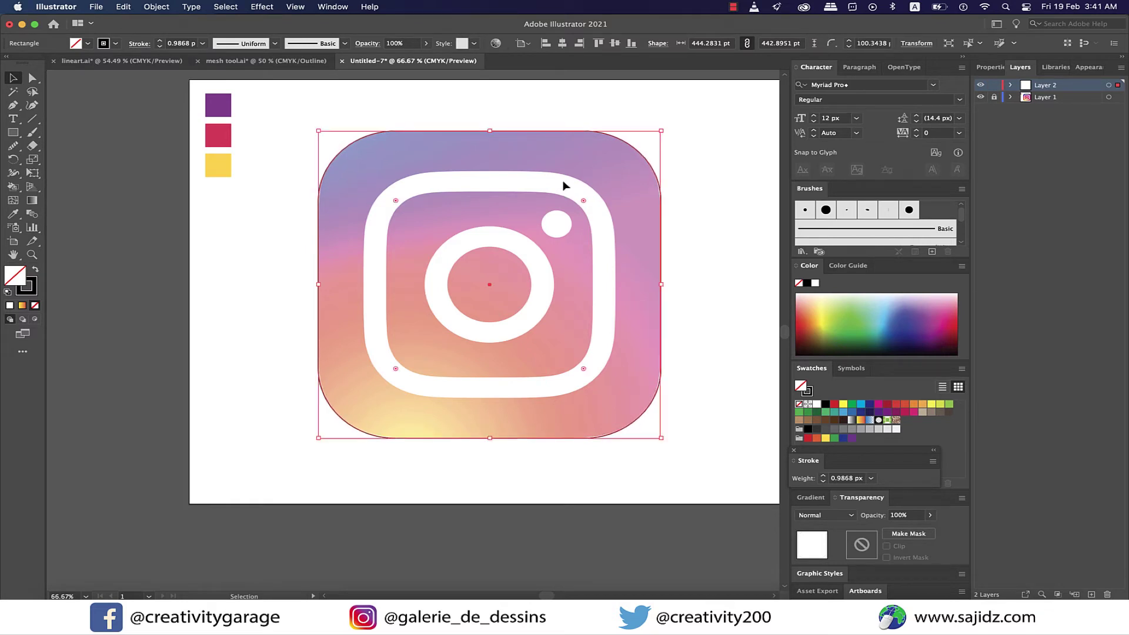
Paste a copy of the rounded square in front and scale it to 294.38 × 293.82 pt
left_click(705, 172)
scroll(705, 171, "right", 4)
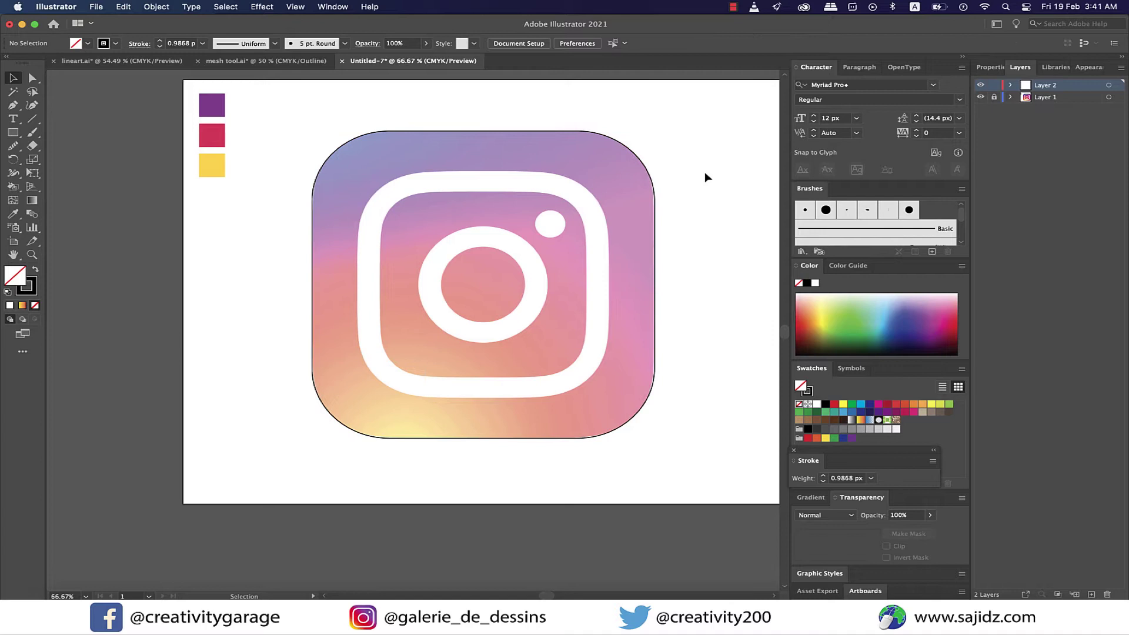
left_click(610, 284)
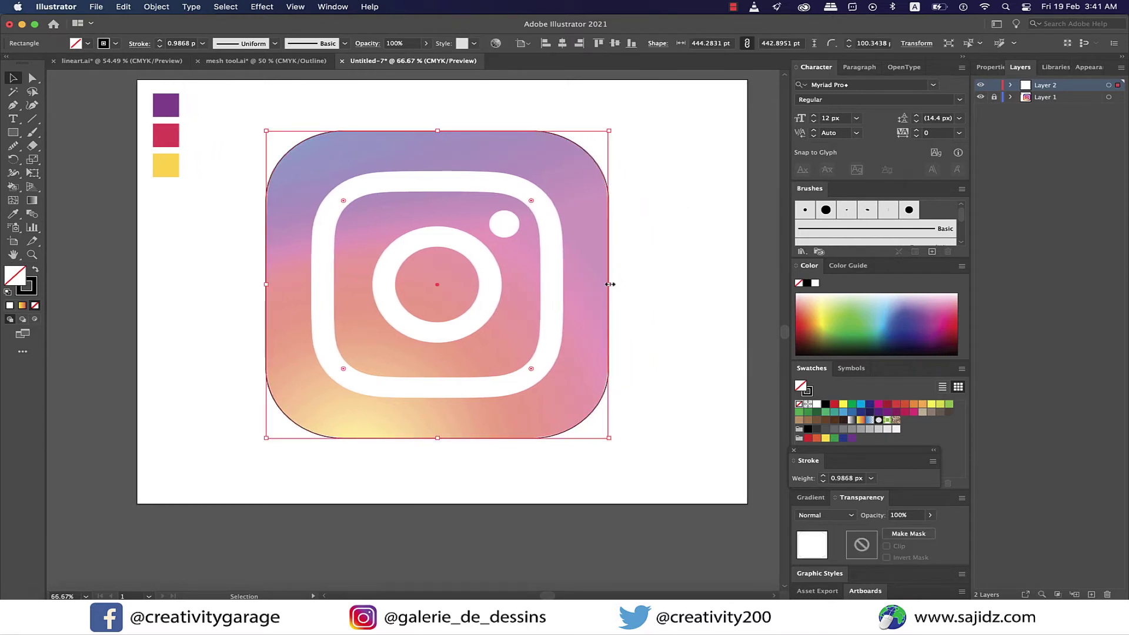
key("super")
key("super")
key("super")
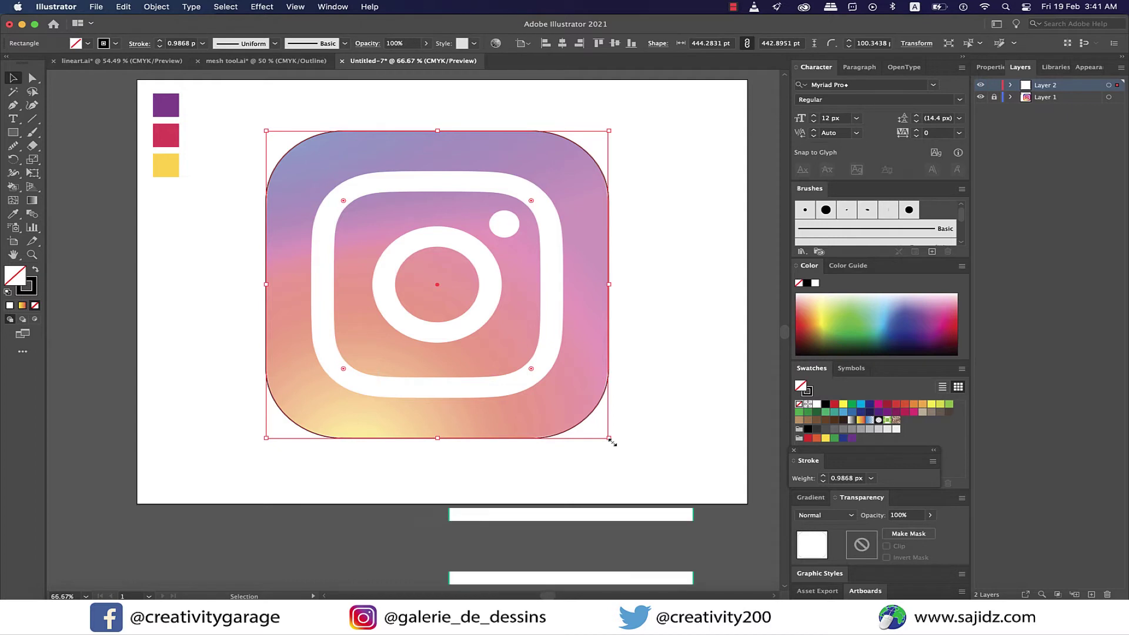
key("super+c")
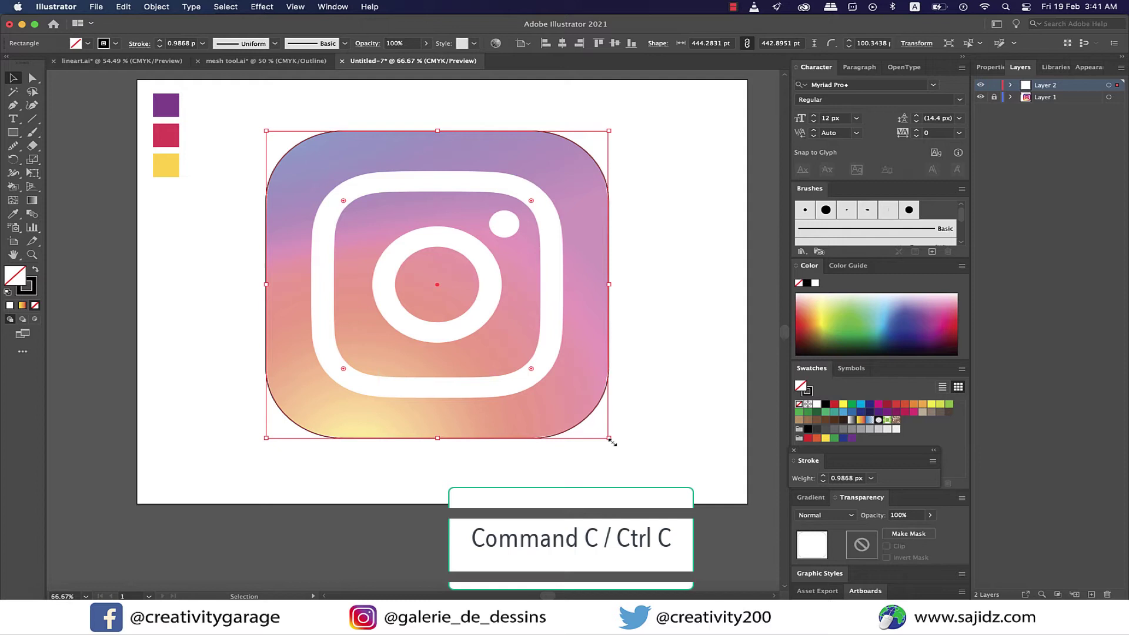
key("super+f")
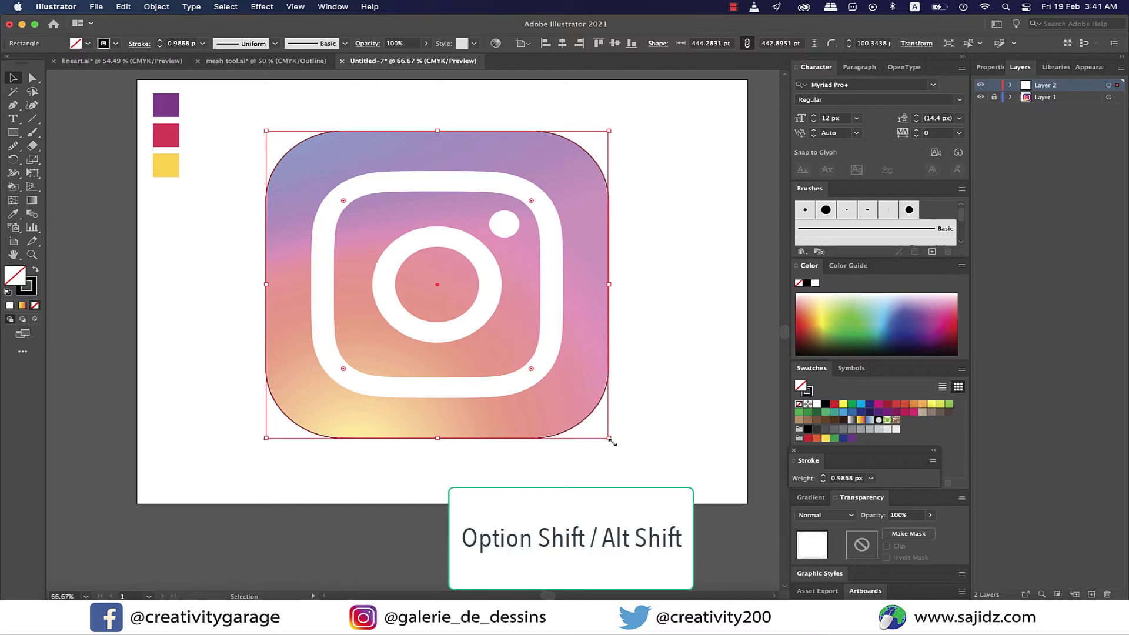
left_click_drag(612, 441, 552, 399)
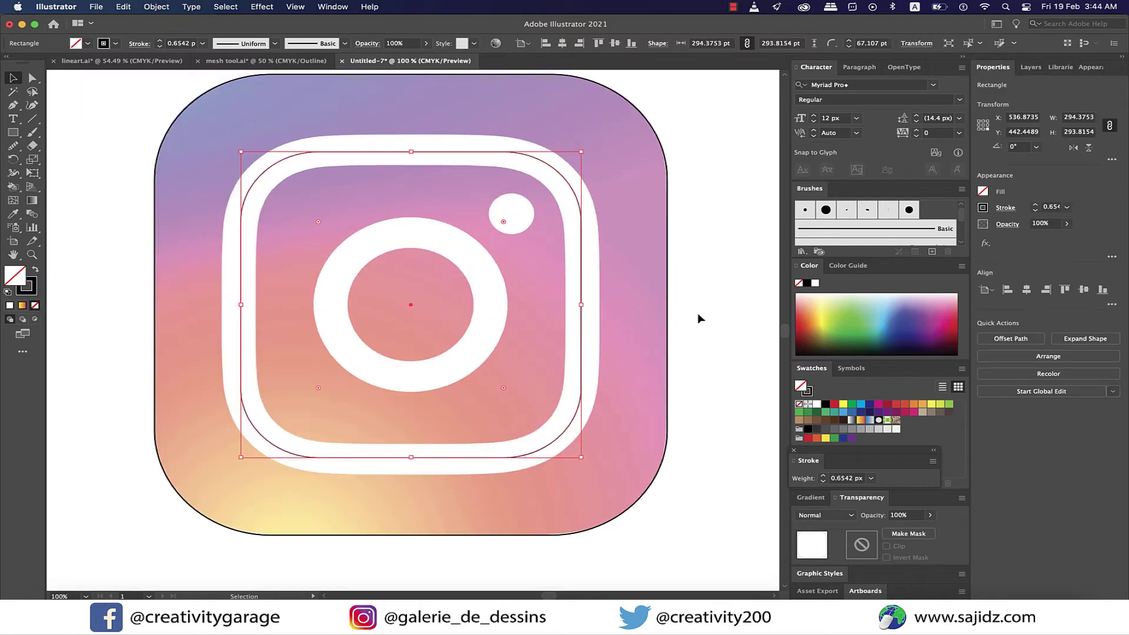
Draw a 140.578 pt circle aligned over the lens ring
left_click_drag(15, 134, 59, 156)
left_click_drag(412, 302, 480, 376)
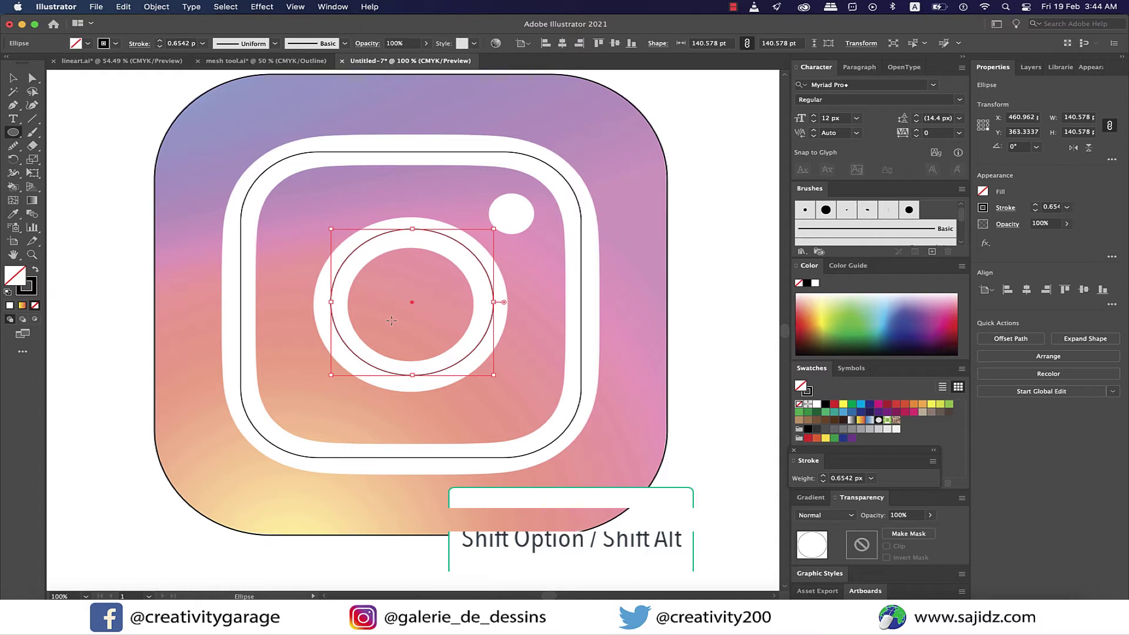
left_click(13, 78)
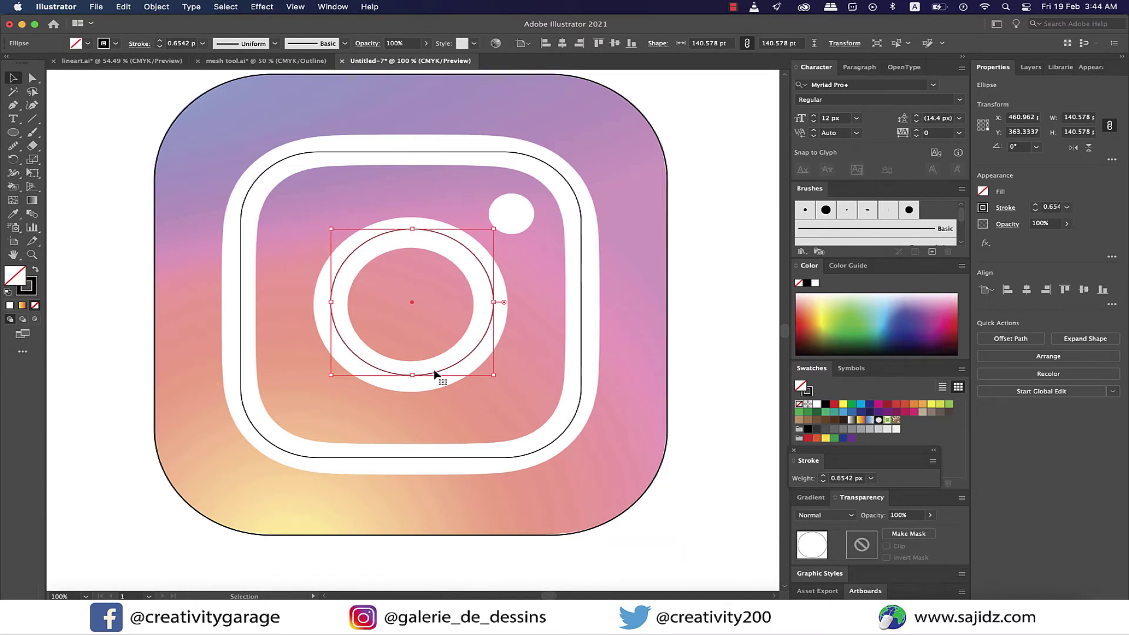
left_click_drag(436, 374, 431, 374)
Select all the artwork and centre it horizontally and vertically on the artboard
key("super+minus")
key("super+minus")
key("super+a")
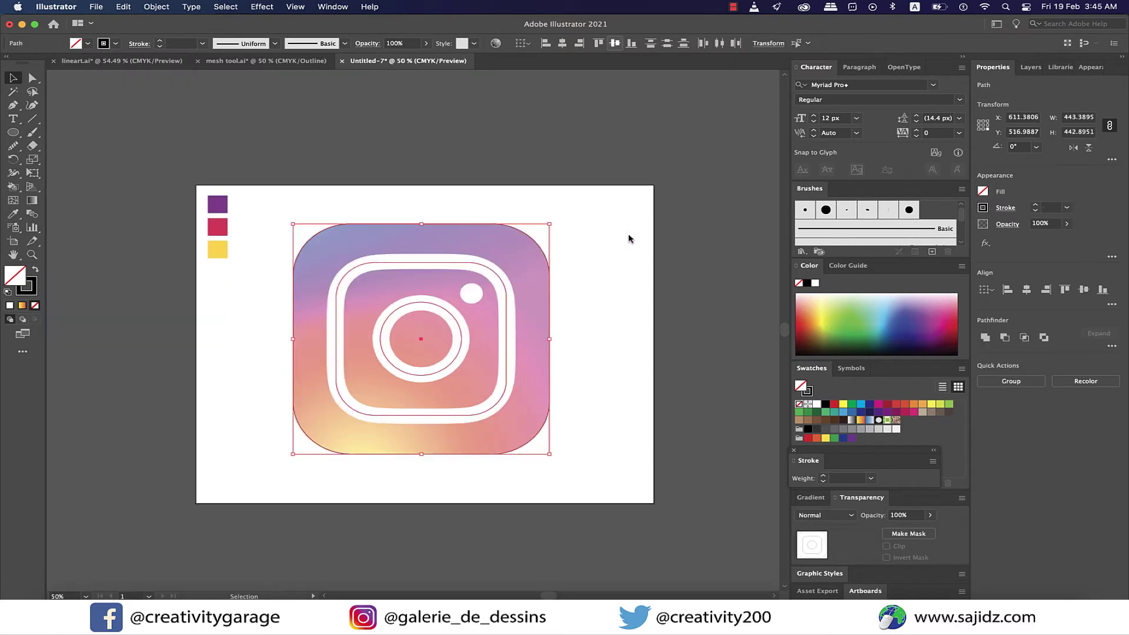
left_click(562, 45)
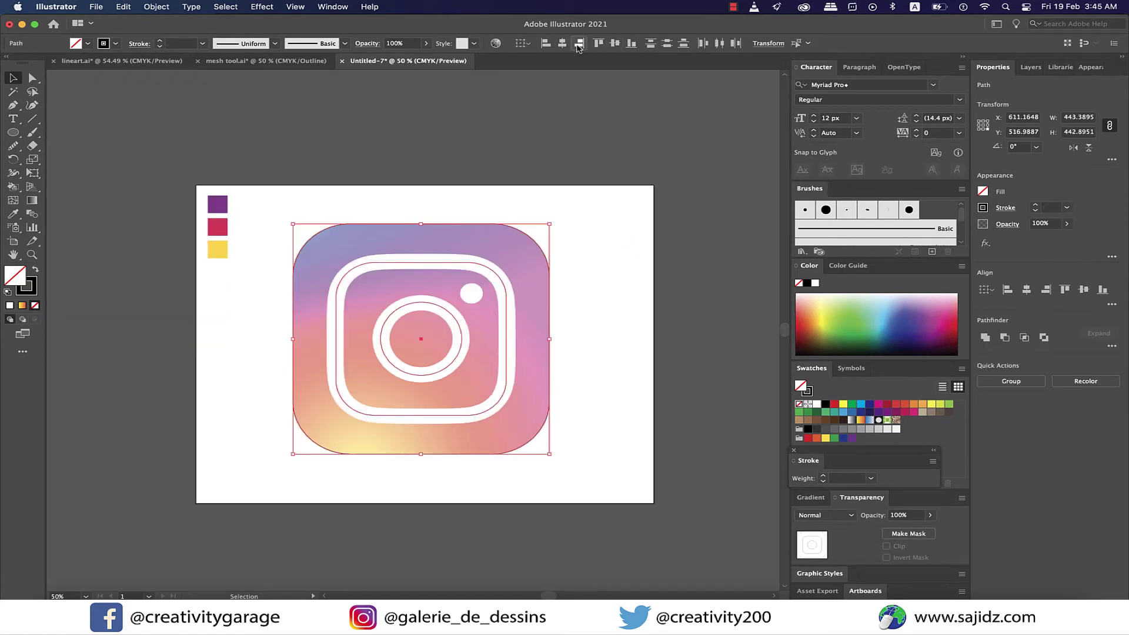
left_click(613, 44)
Raise the inner rounded rectangle's stroke weight to 31 px
key("super+shift+a")
scroll(523, 264, "up", 3)
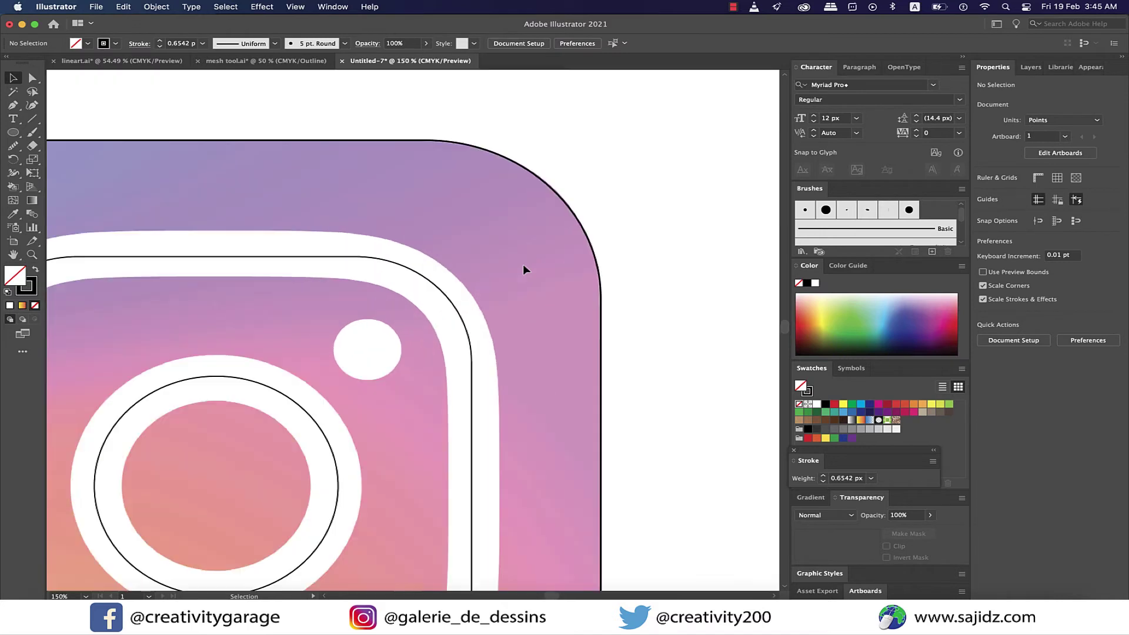
scroll(524, 263, "down", 2)
scroll(415, 325, "down", 1)
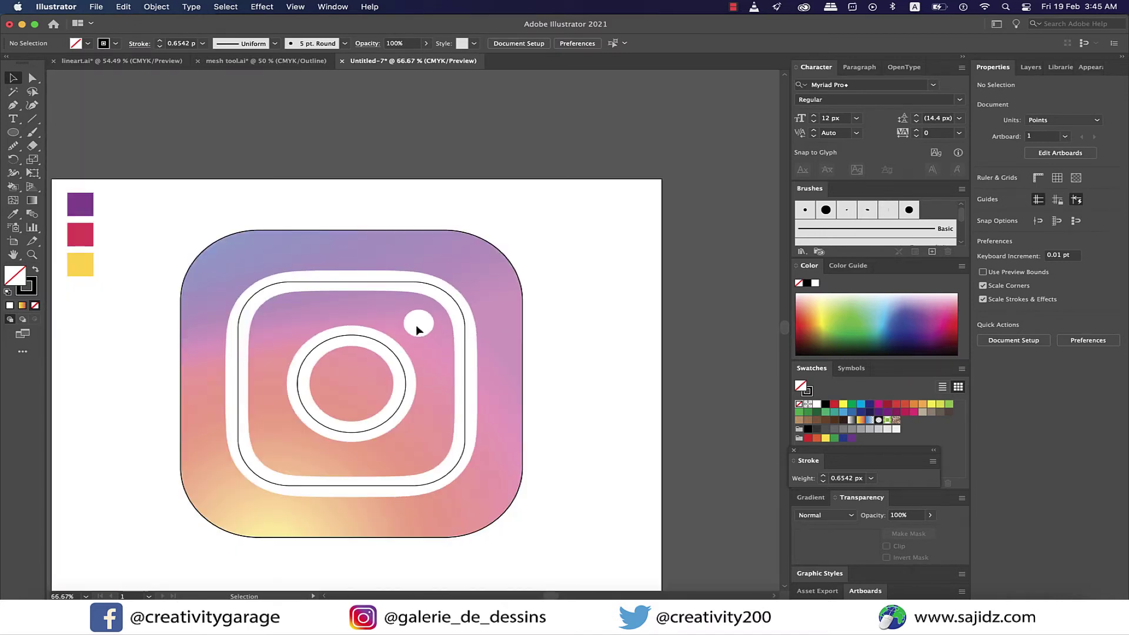
left_click(388, 284)
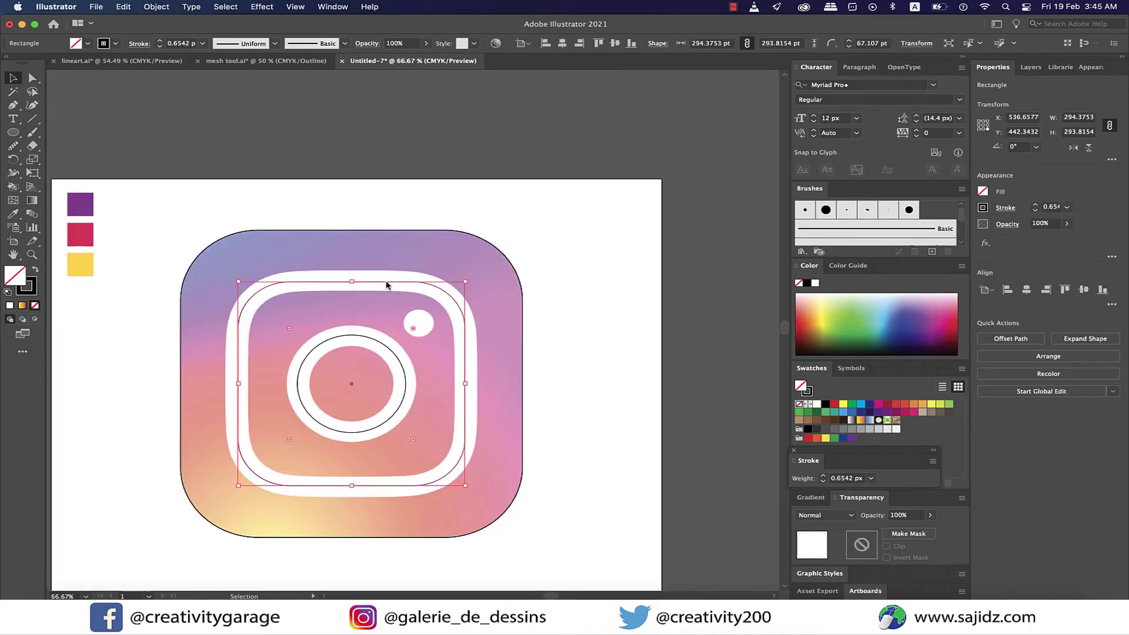
left_click(1035, 205)
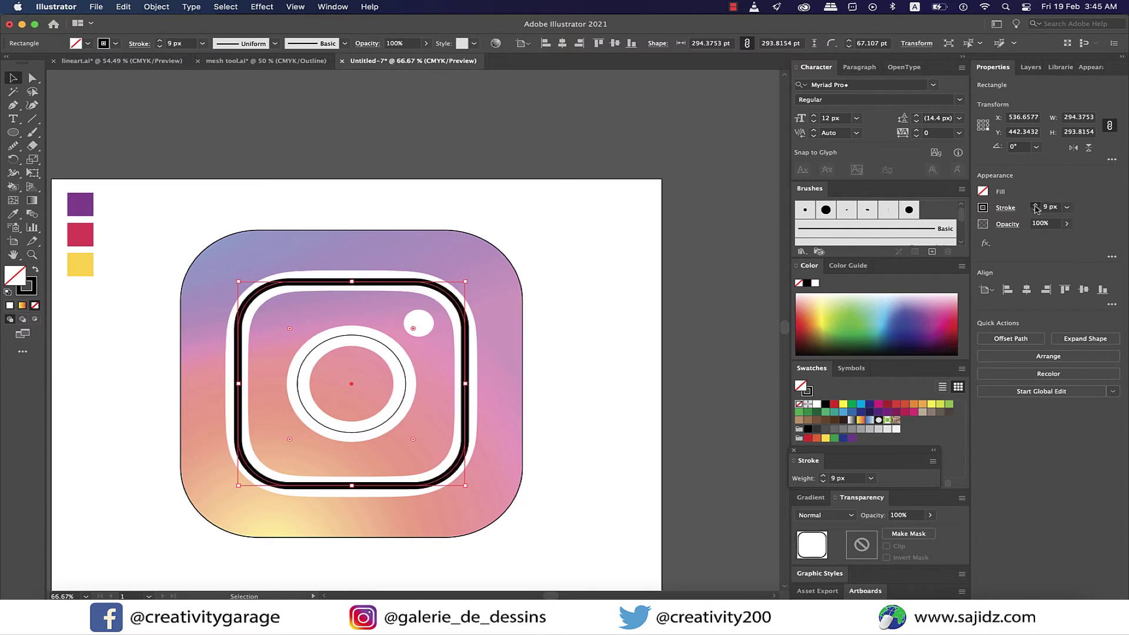
left_click(1035, 205)
left_click(1036, 206)
left_click(1036, 205)
left_click(1035, 206)
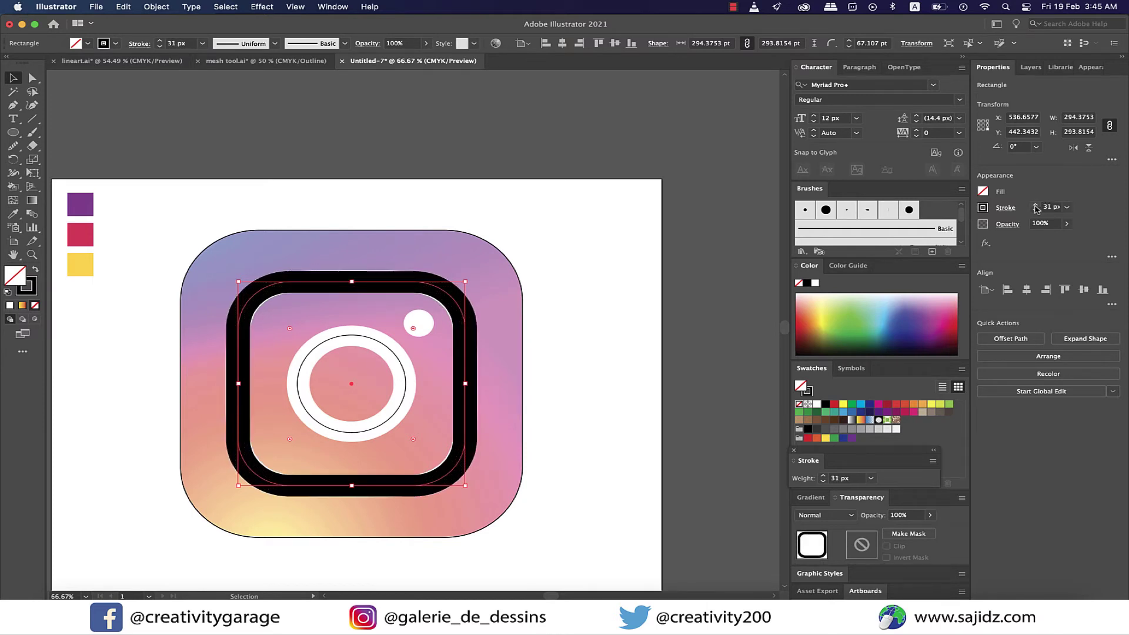
Give the lens circle about a 28 px stroke and shrink it slightly around its centre
left_click(469, 494)
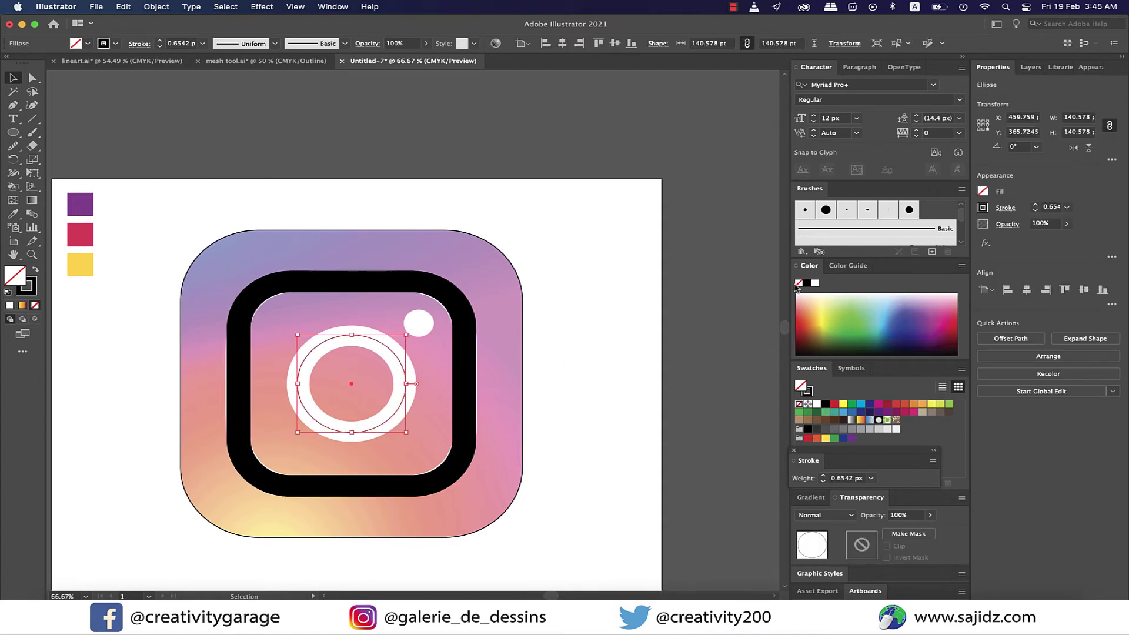
left_click(1035, 205)
left_click(1036, 205)
left_click_drag(1036, 208, 1036, 208)
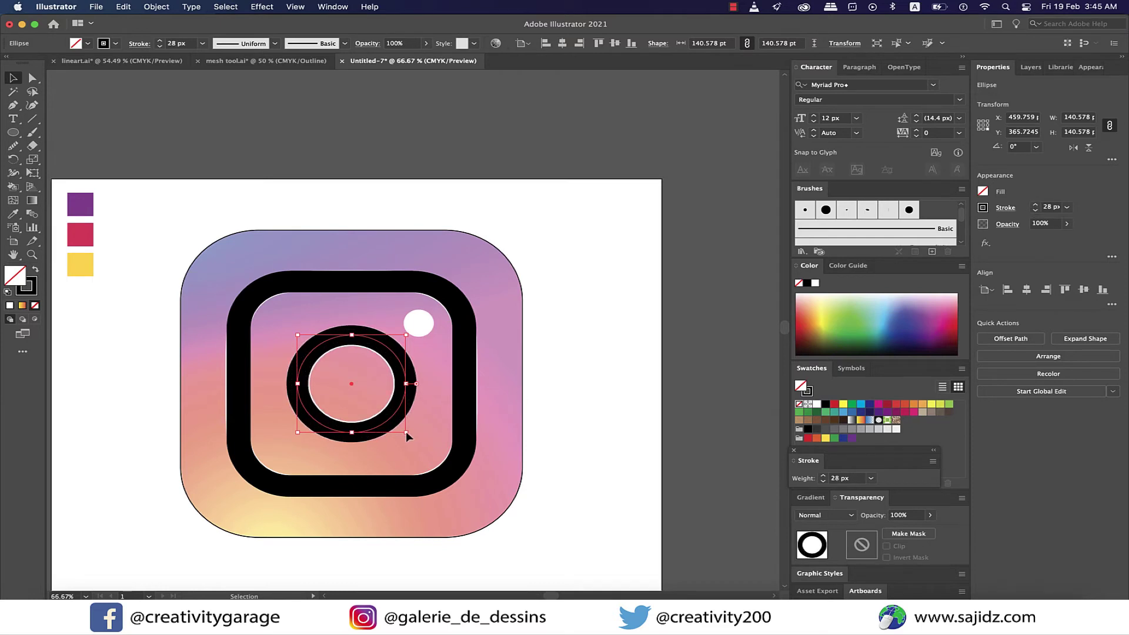
left_click_drag(406, 434, 407, 434)
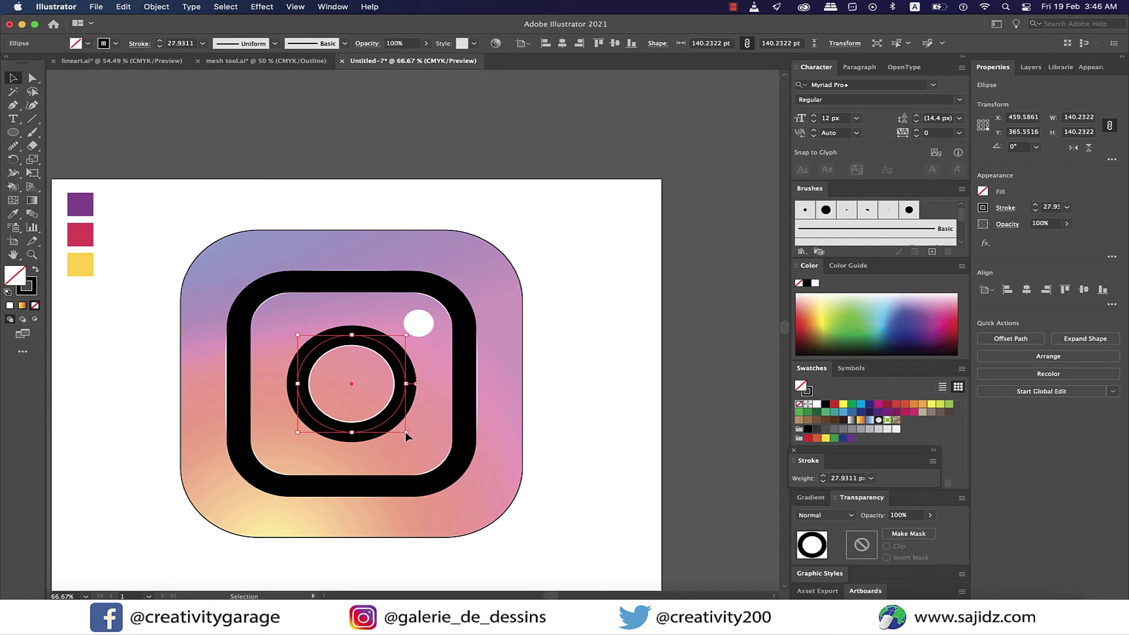
Draw a small circle over the camera's white flash dot
key("l")
left_click_drag(414, 318, 428, 351)
key("super+plus")
key("super+plus")
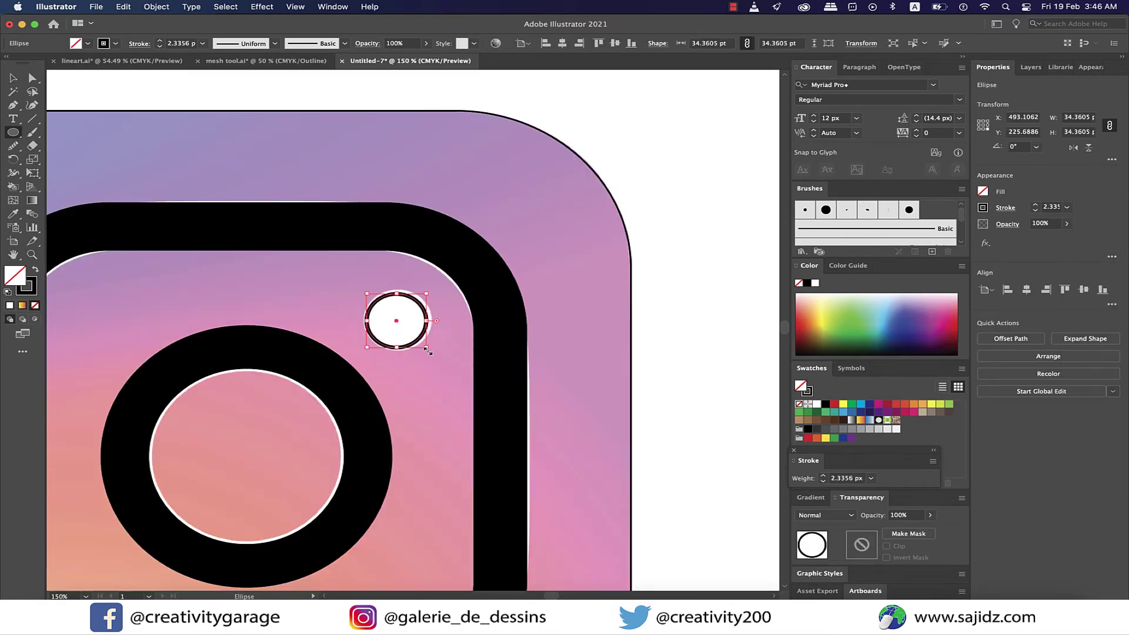
key("v")
key("super+shift+a")
key("super+minus")
key("super+minus")
scroll(528, 355, "down", 1)
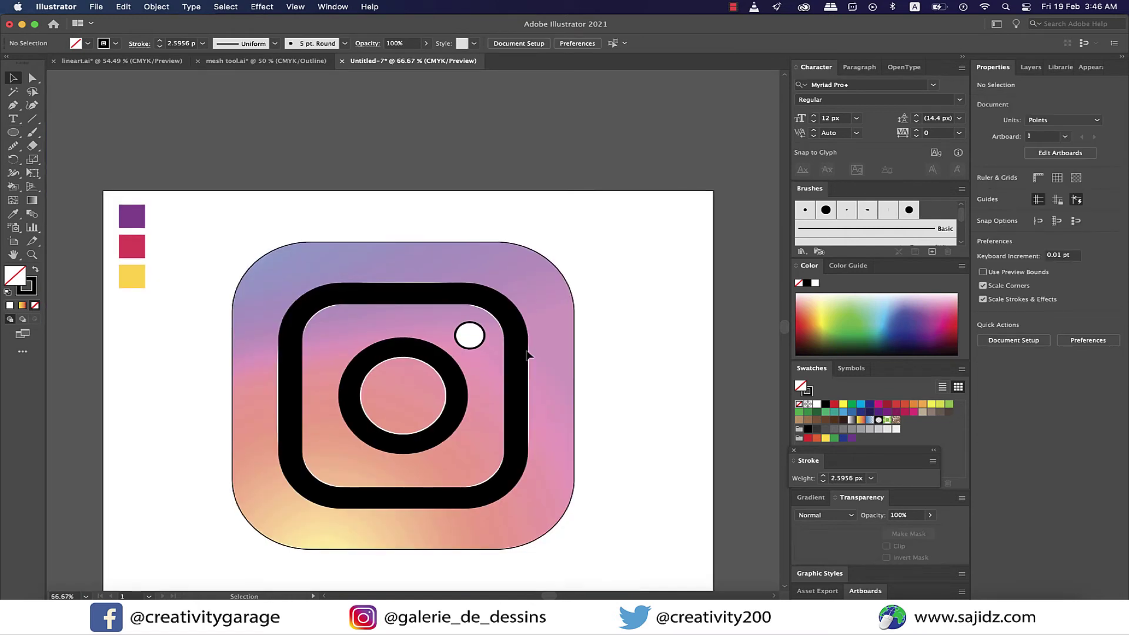
scroll(527, 355, "down", 1)
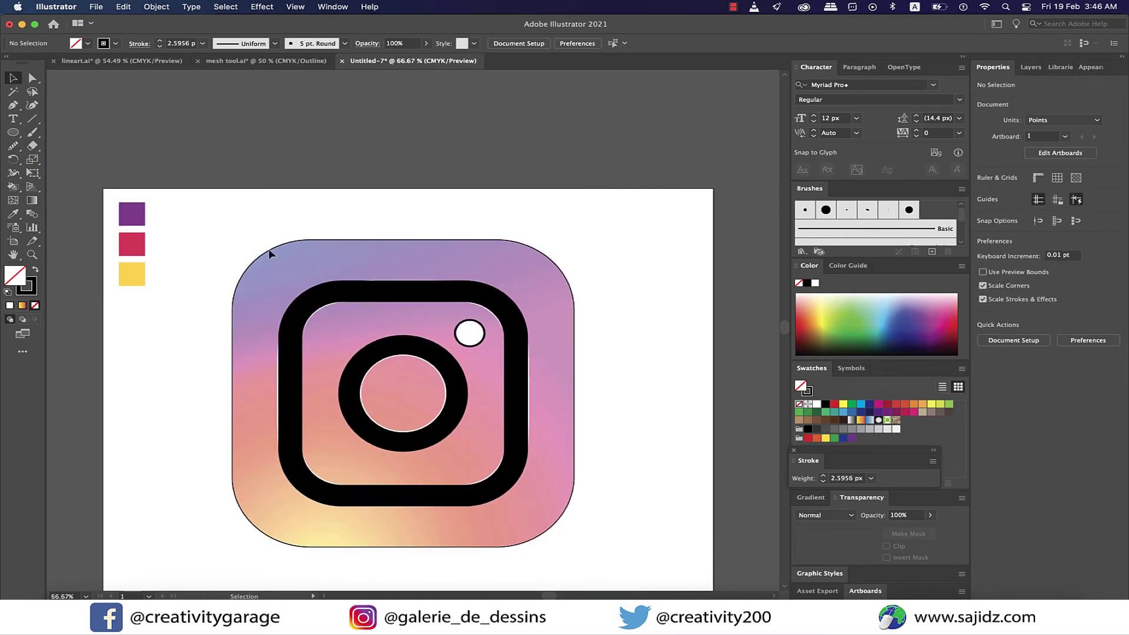
Make the camera outline and lens ring strokes white
left_click_drag(216, 231, 597, 558)
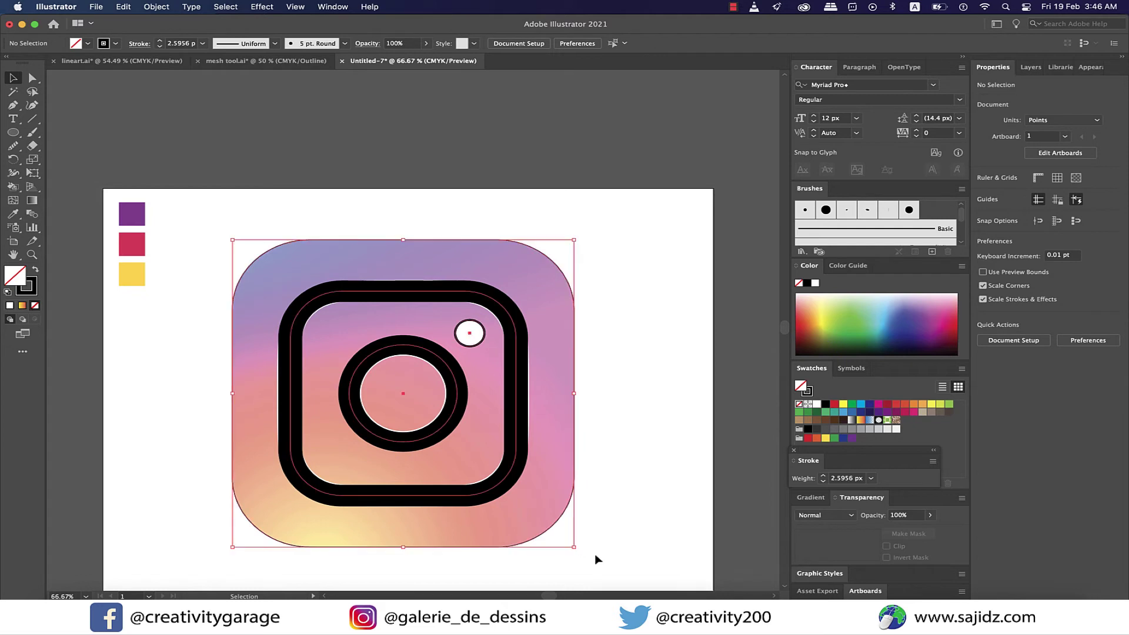
left_click(607, 514)
left_click(482, 450, "shift")
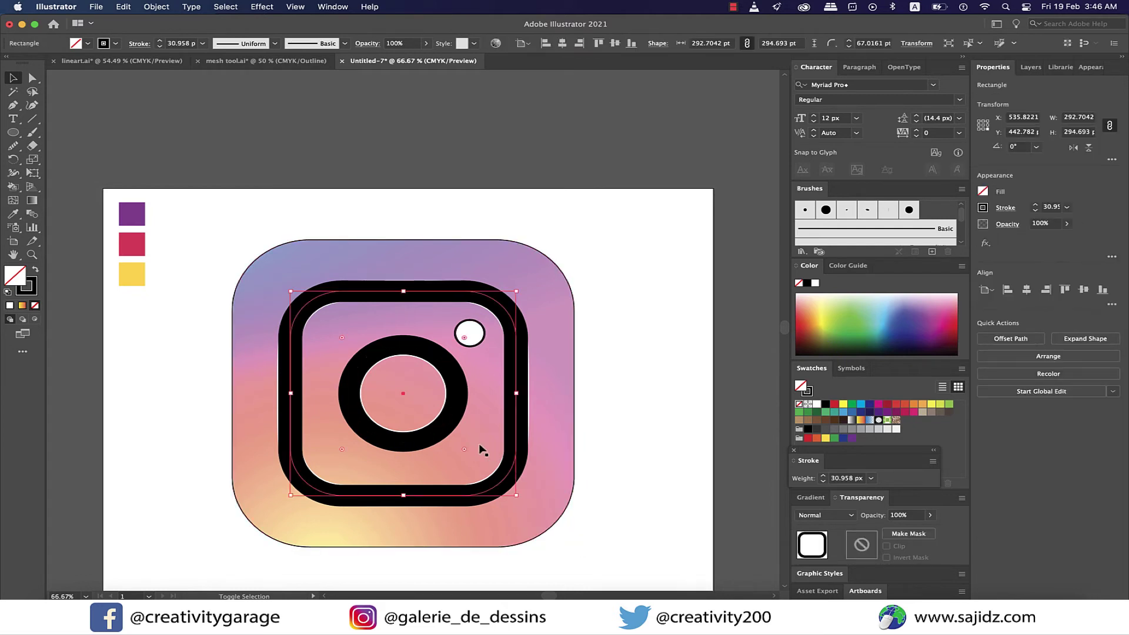
left_click(446, 428, "shift")
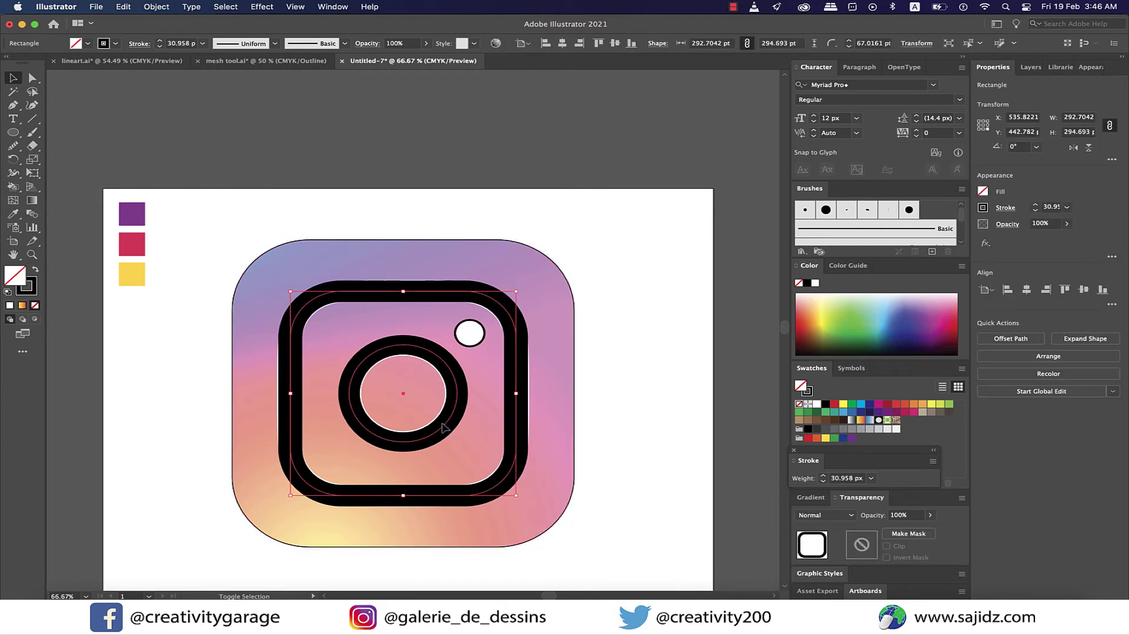
left_click(985, 209)
left_click(863, 250)
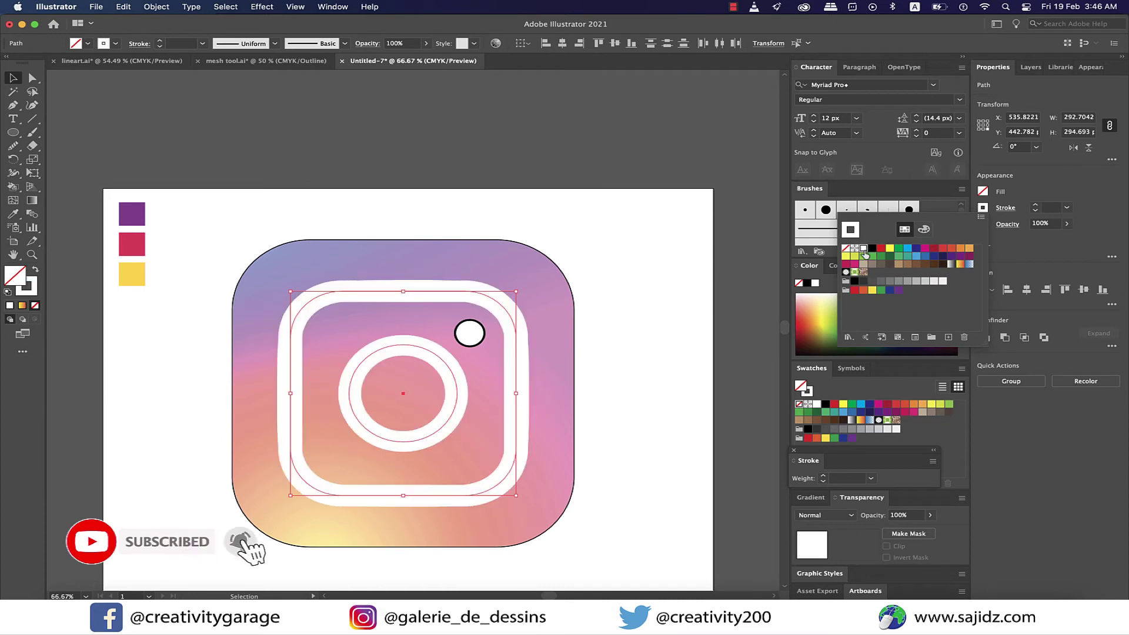
Set the stroke to None on the flash dot and on the outer rounded square
left_click(476, 346)
left_click(982, 191)
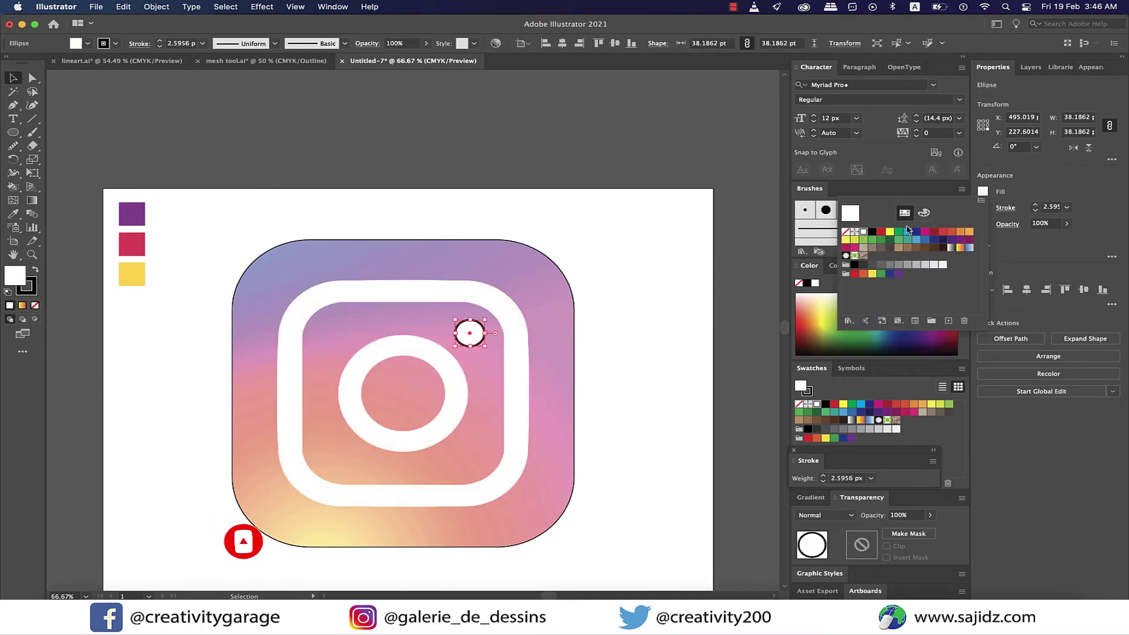
left_click(982, 208)
left_click(983, 208)
left_click(846, 248)
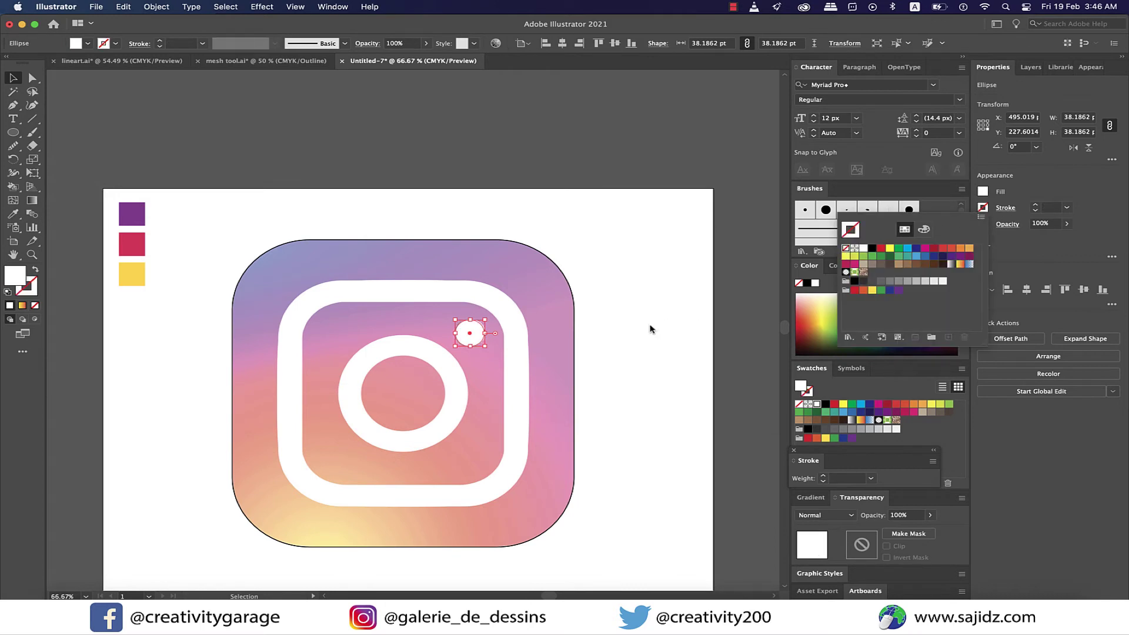
left_click(575, 347)
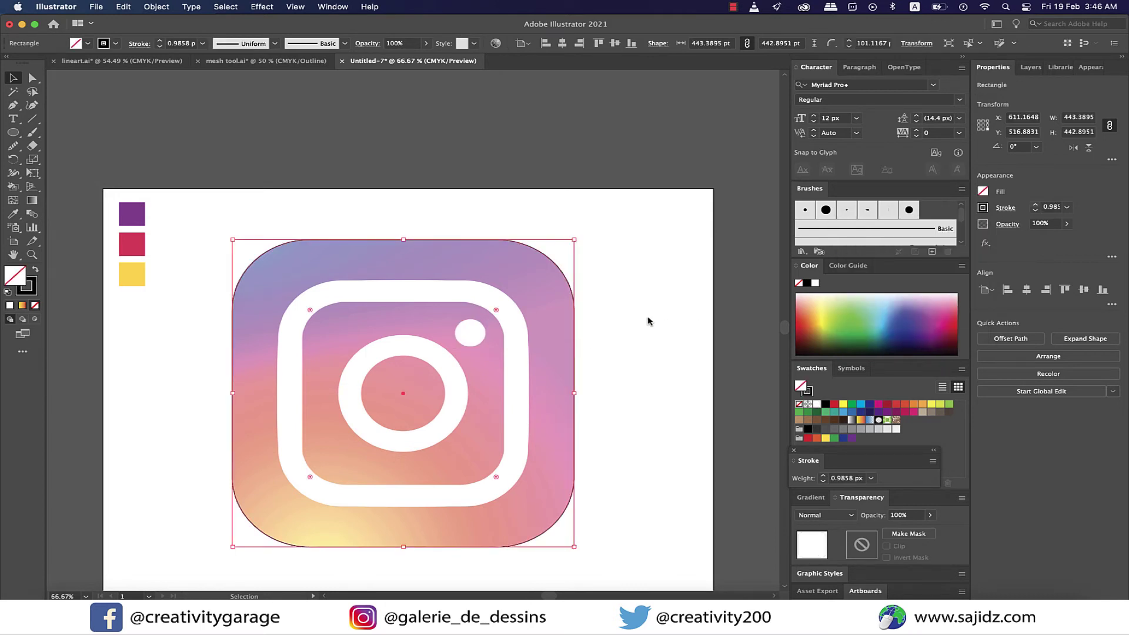
left_click(983, 208)
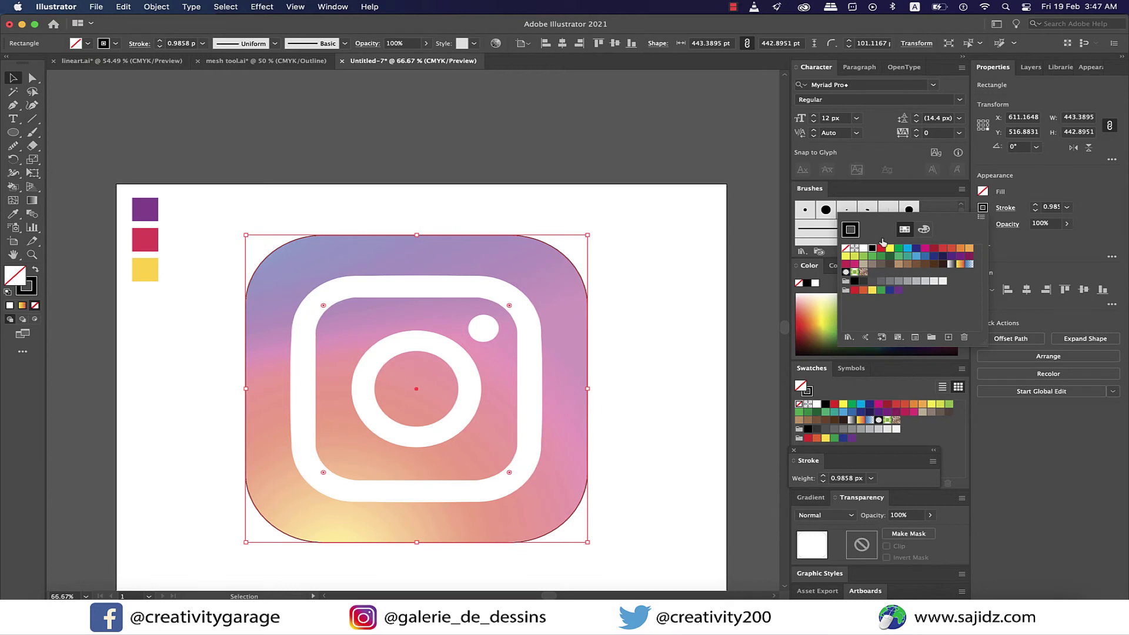
left_click(845, 249)
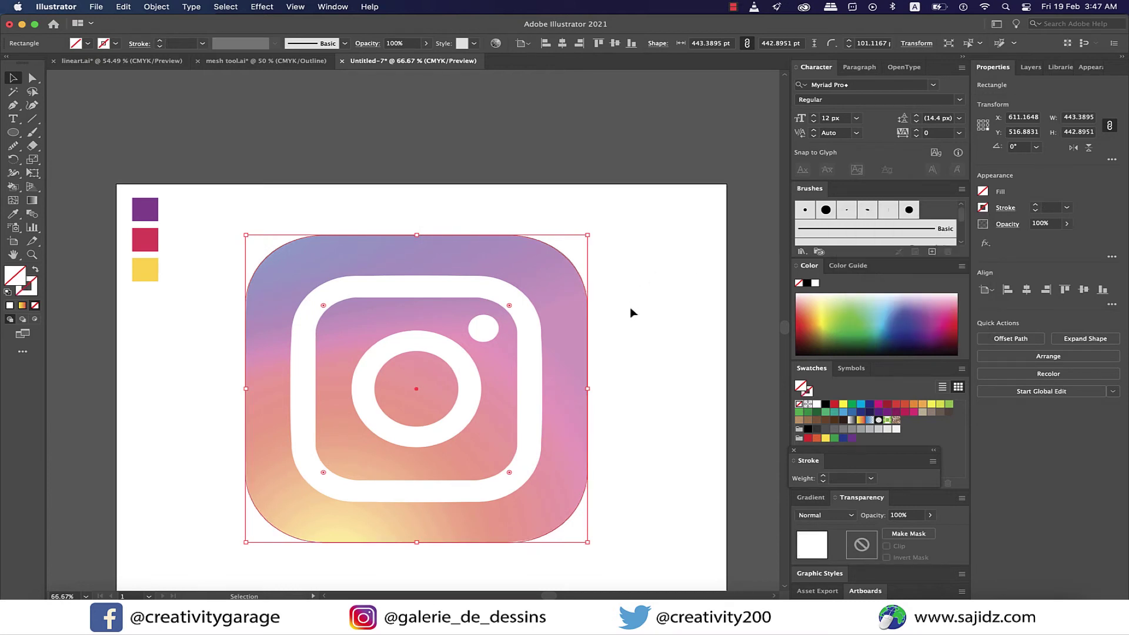
left_click(624, 365)
Fill the outer rounded square with a radial white-to-black gradient
left_click(586, 380)
left_click(982, 193)
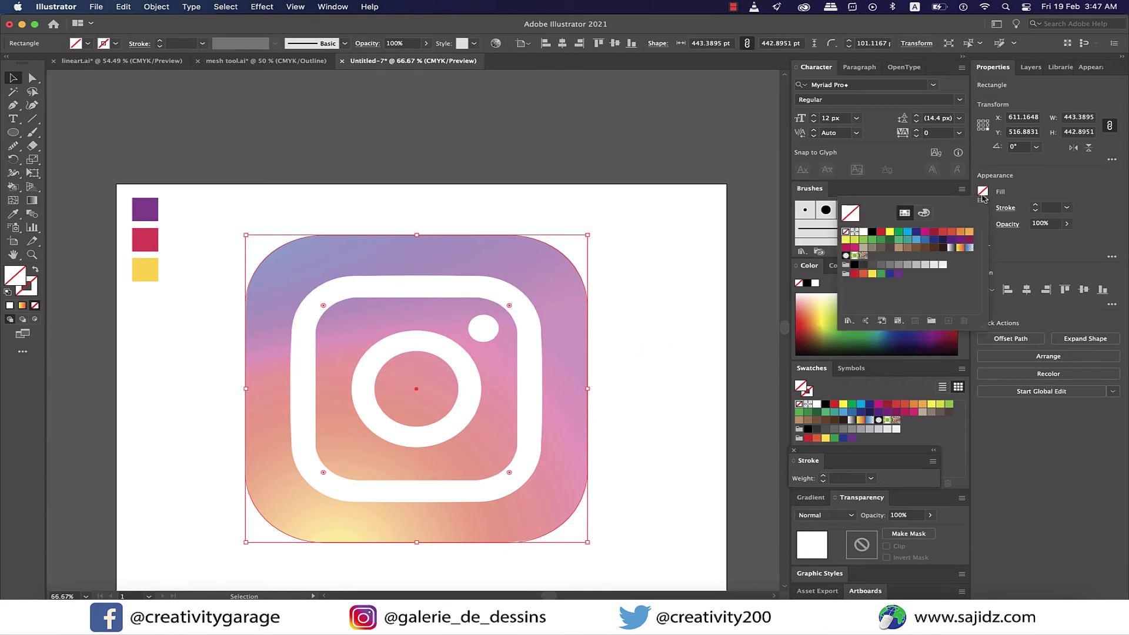
left_click(952, 249)
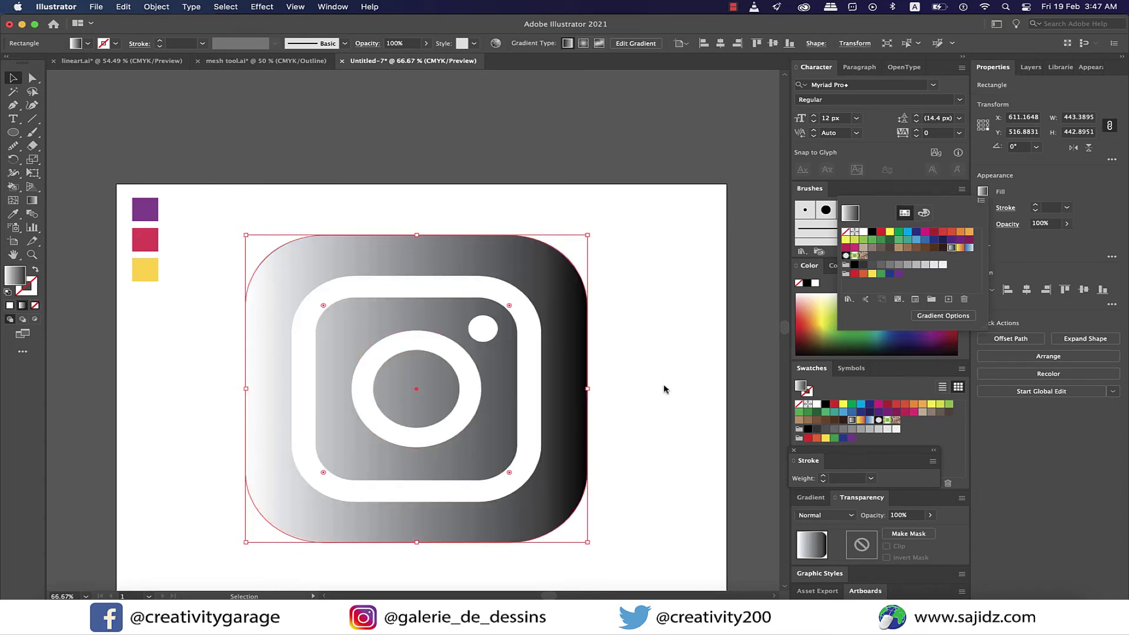
left_click(925, 317)
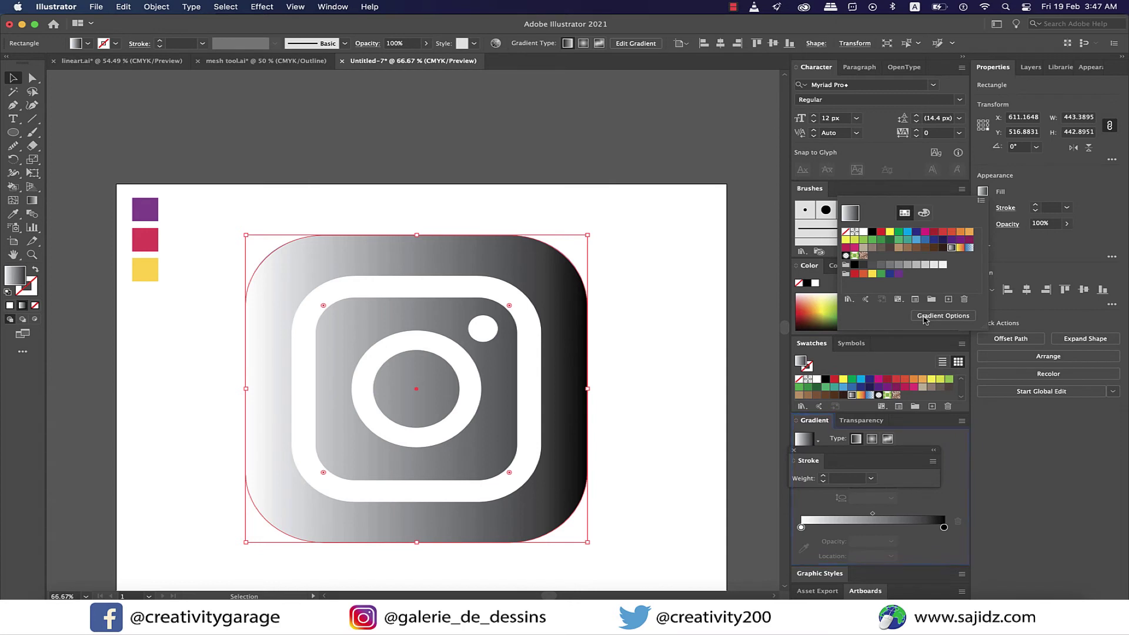
left_click(875, 444)
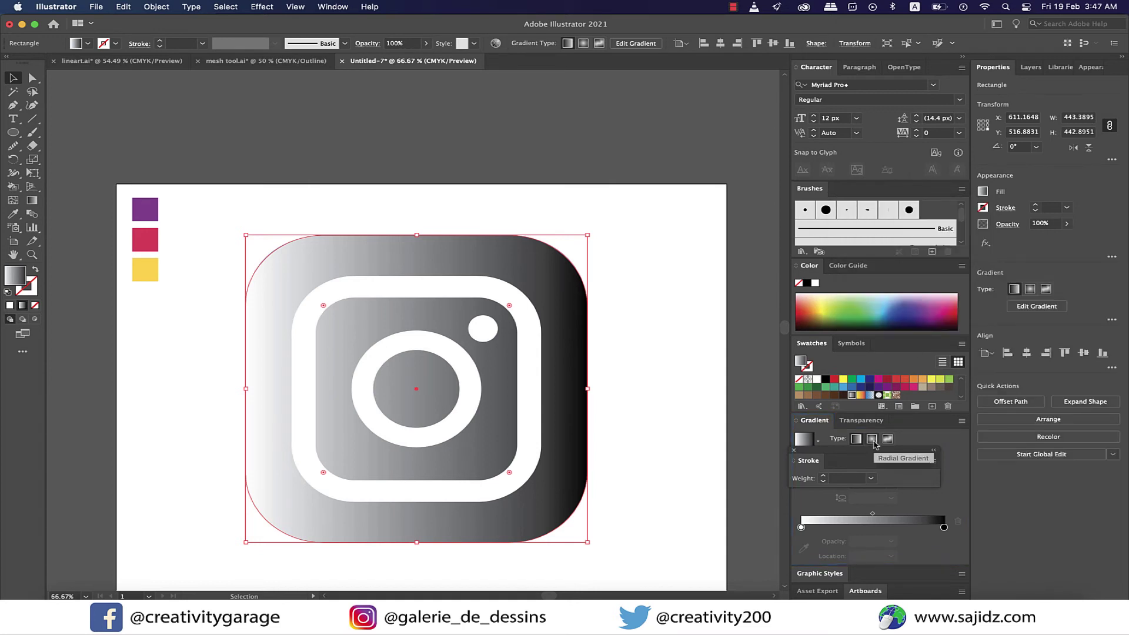
left_click(872, 444)
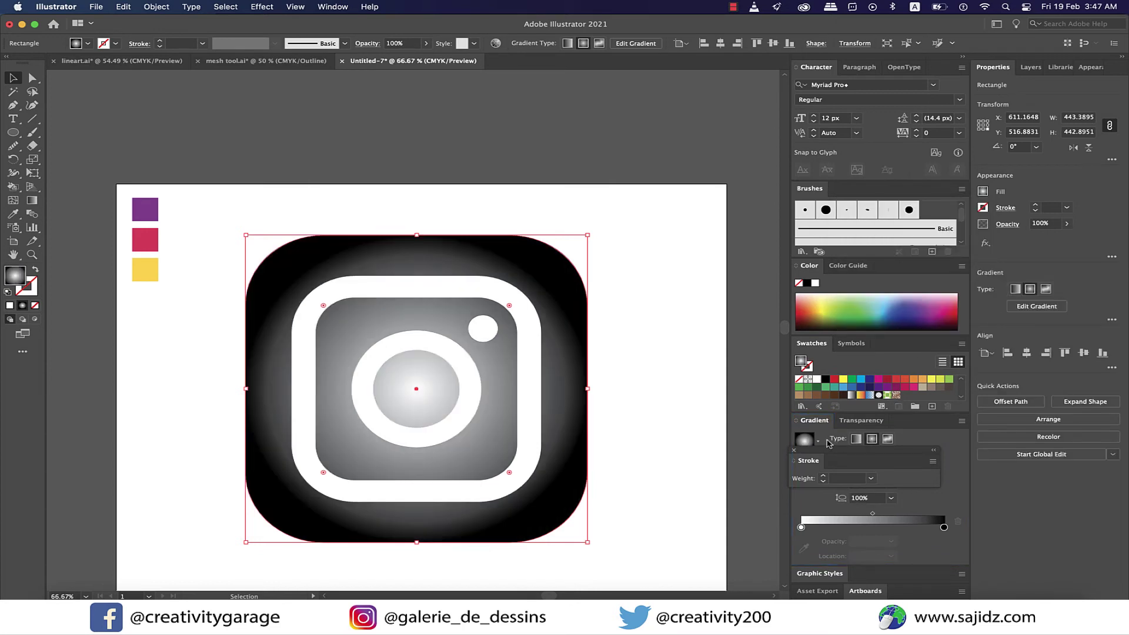
Drag the gradient from the square's lower-left corner to the flash dot
scroll(616, 435, "down", 2)
scroll(616, 435, "left", 1)
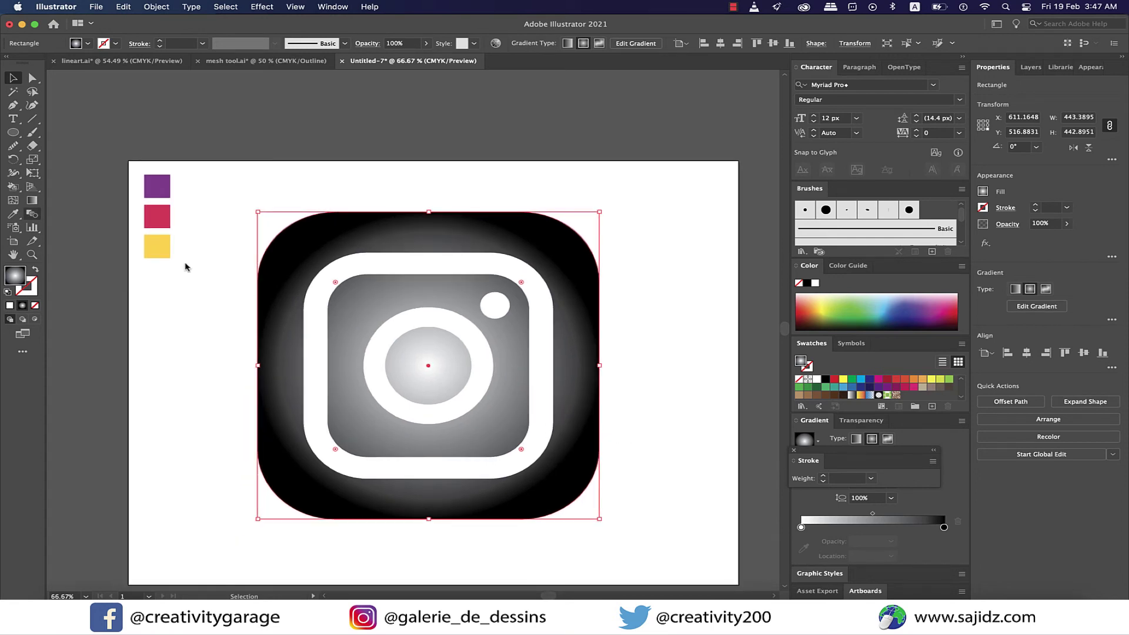
left_click(31, 201)
scroll(540, 360, "down", 2)
left_click_drag(290, 448, 494, 352)
mouse_move(287, 479)
left_mouse_down()
mouse_move(580, 282)
mouse_move(520, 235)
mouse_move(510, 258)
left_mouse_up()
Recolour the gradient's start stop yellow and end stop purple from the sample squares
left_click(14, 79)
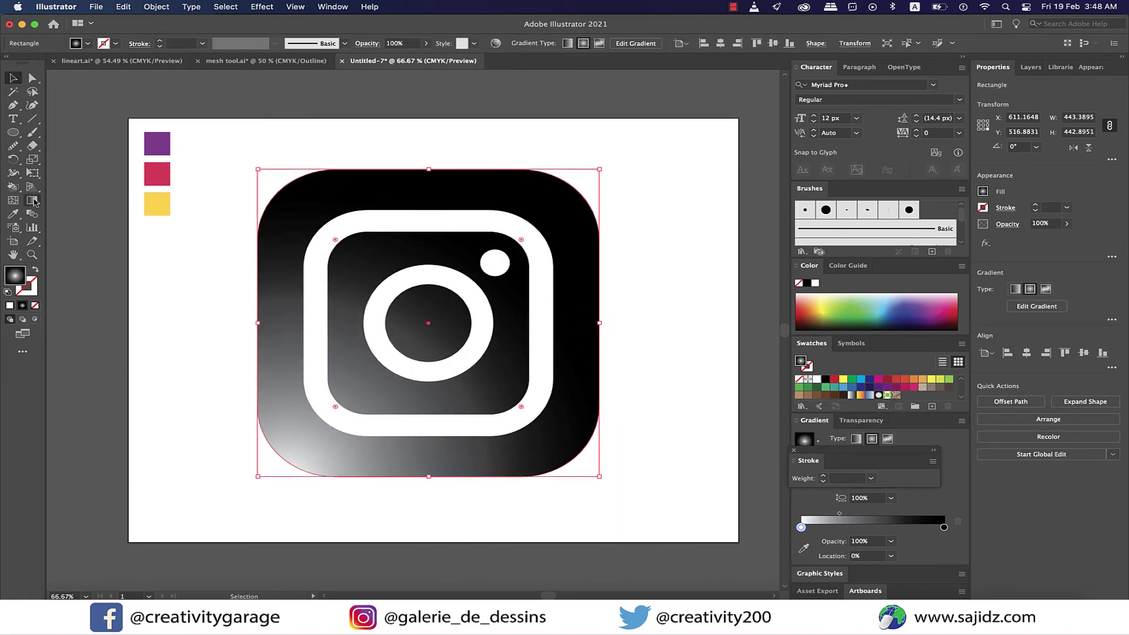
left_click(32, 201)
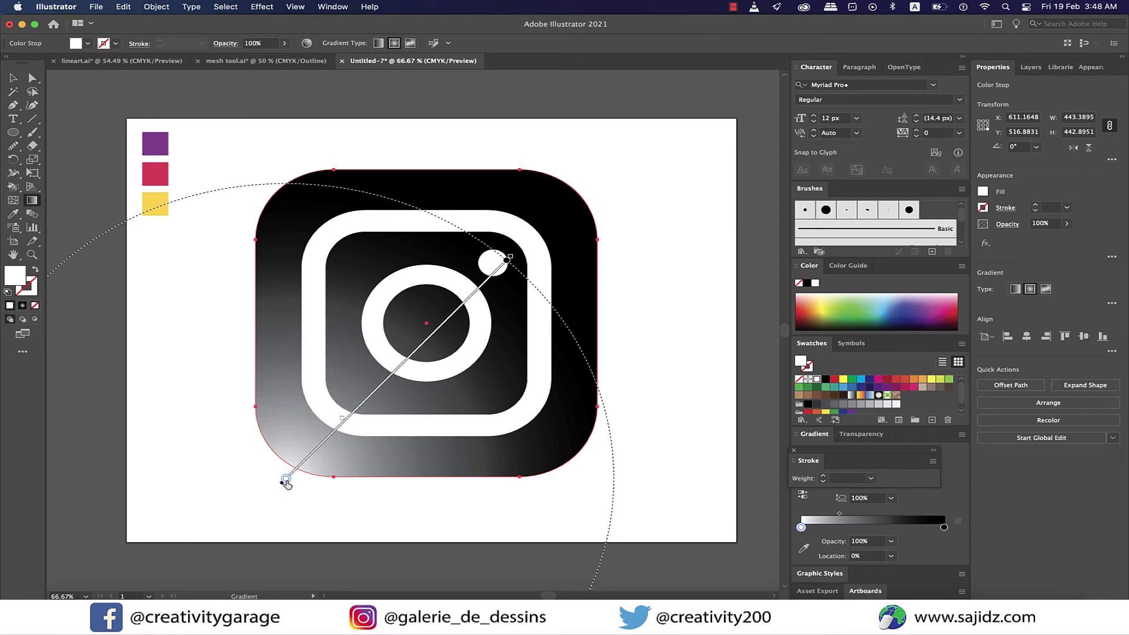
double_click(286, 481)
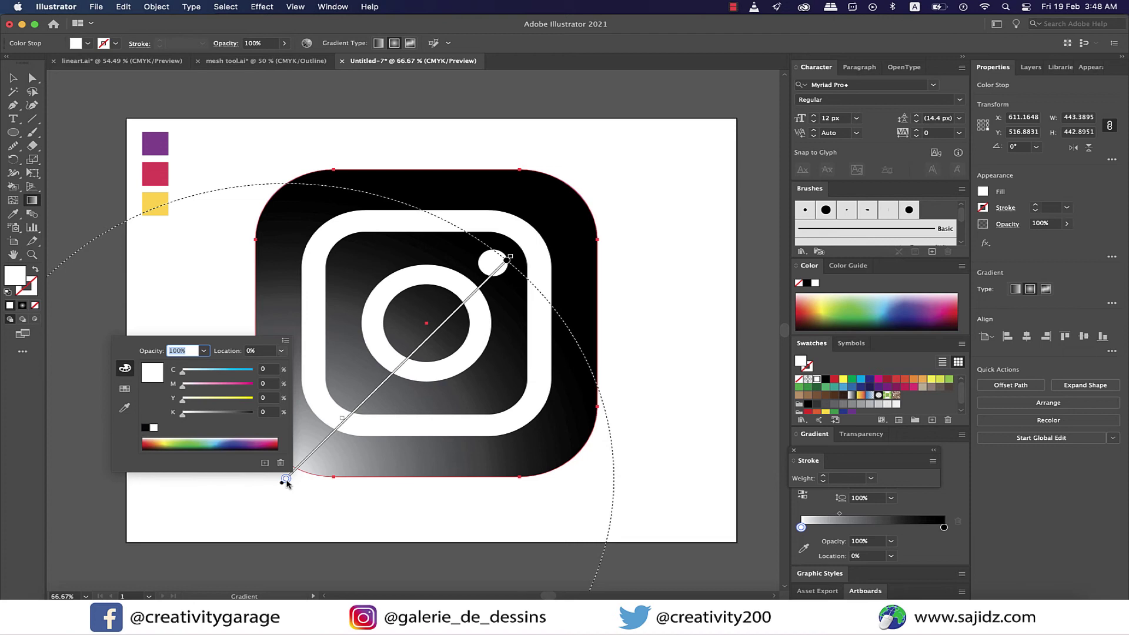
left_click(126, 408)
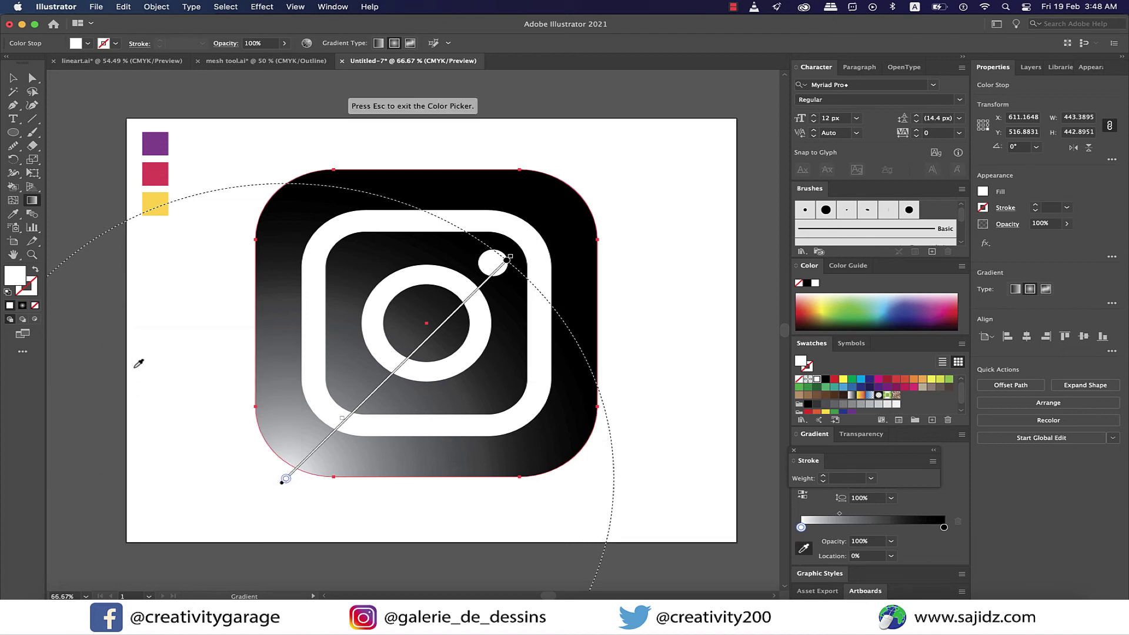
left_click(161, 197)
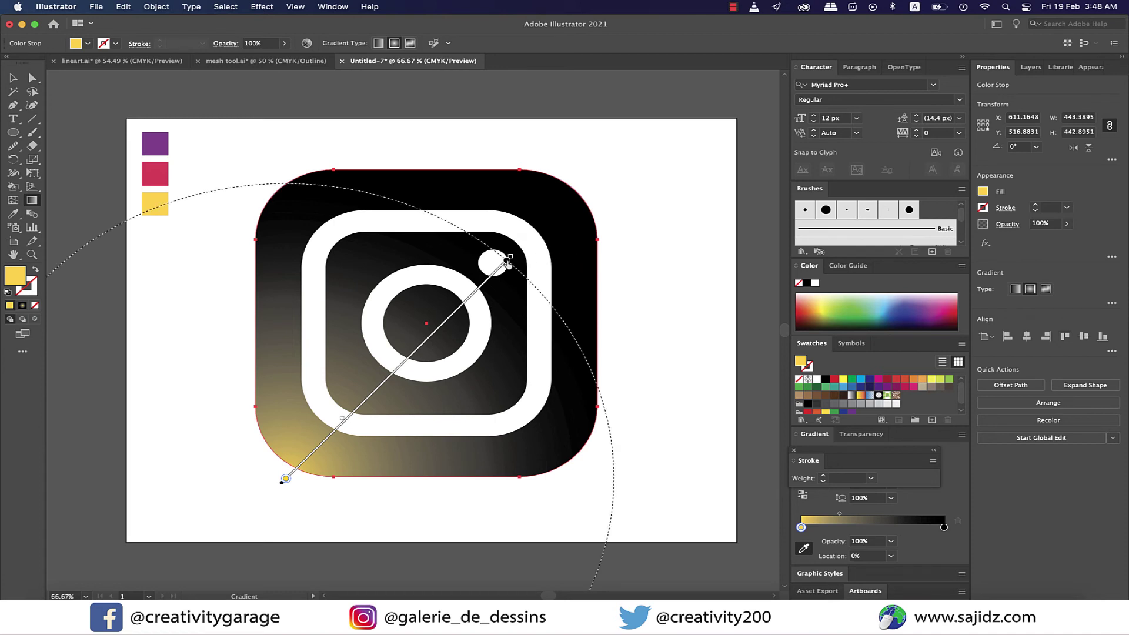
double_click(507, 261)
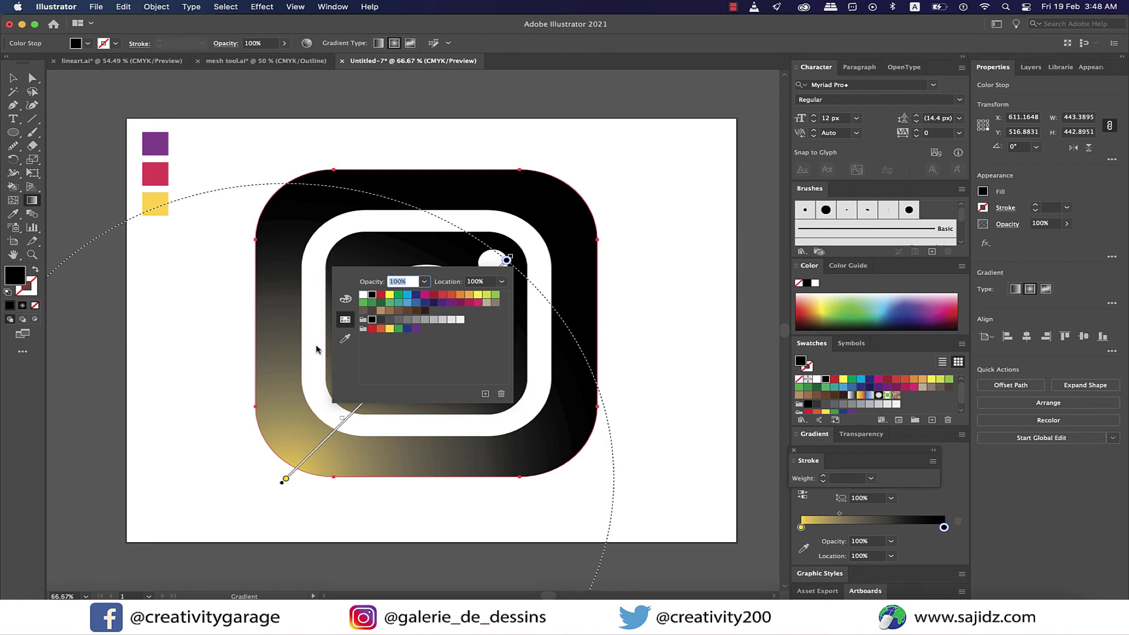
left_click(346, 338)
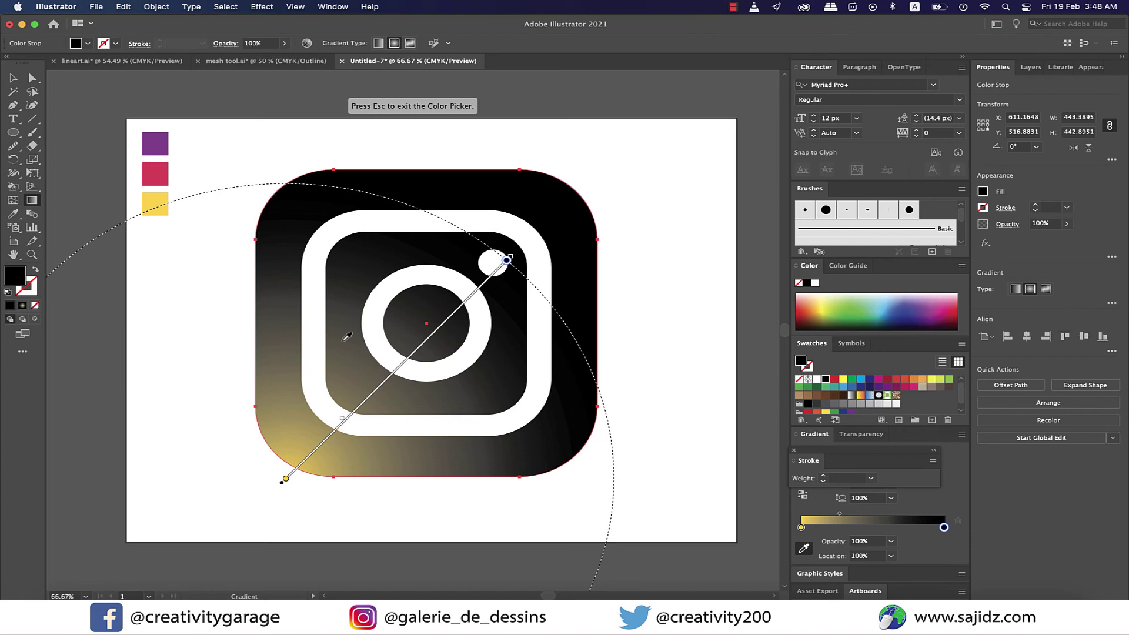
left_click(160, 146)
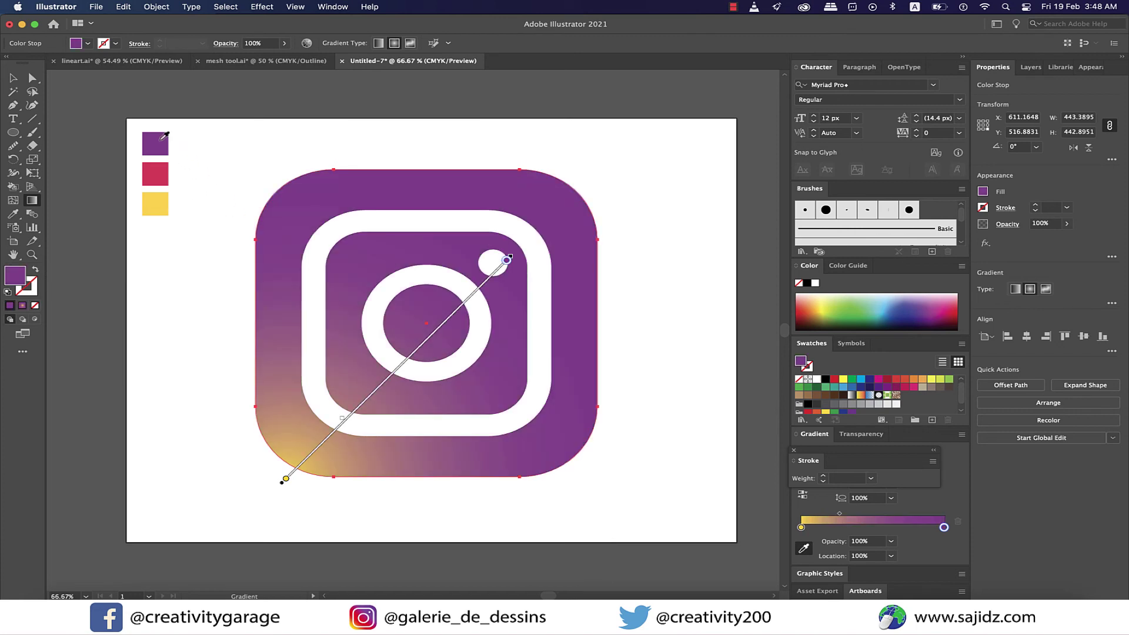
Add a crimson middle stop at about 42%, then try stretching the gradient upper-right and undo
left_click(412, 356)
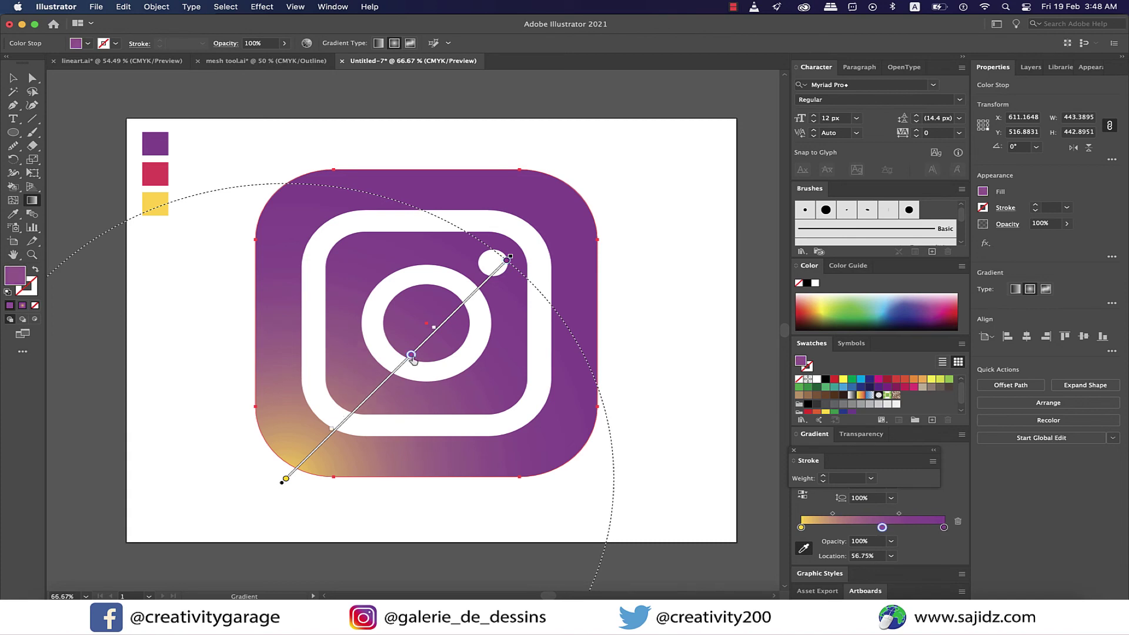
double_click(411, 356)
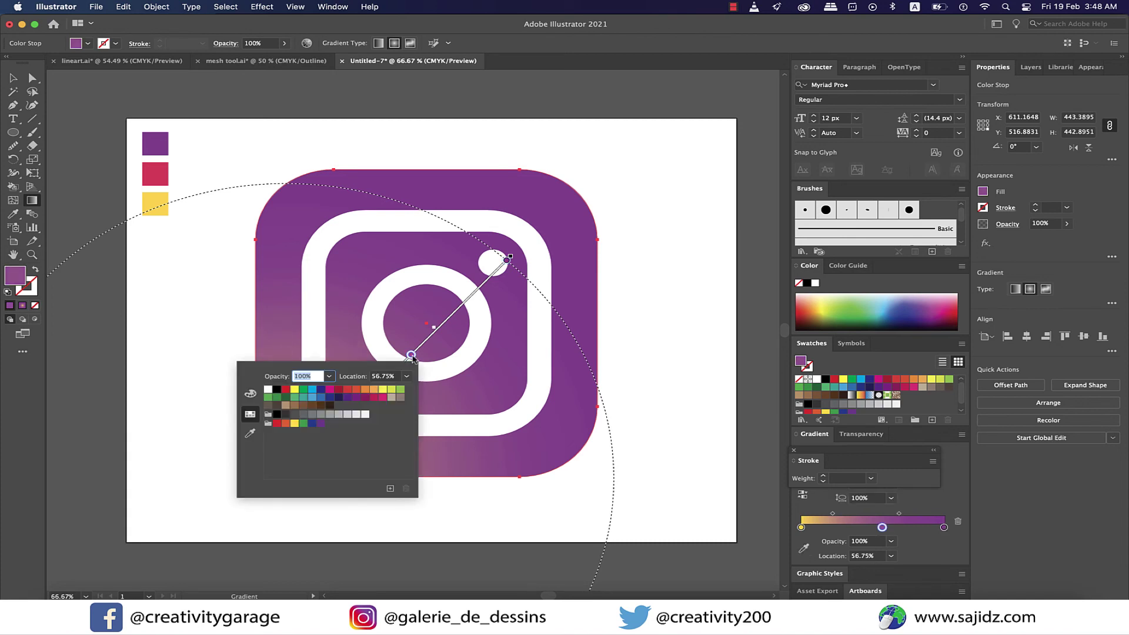
left_click(250, 433)
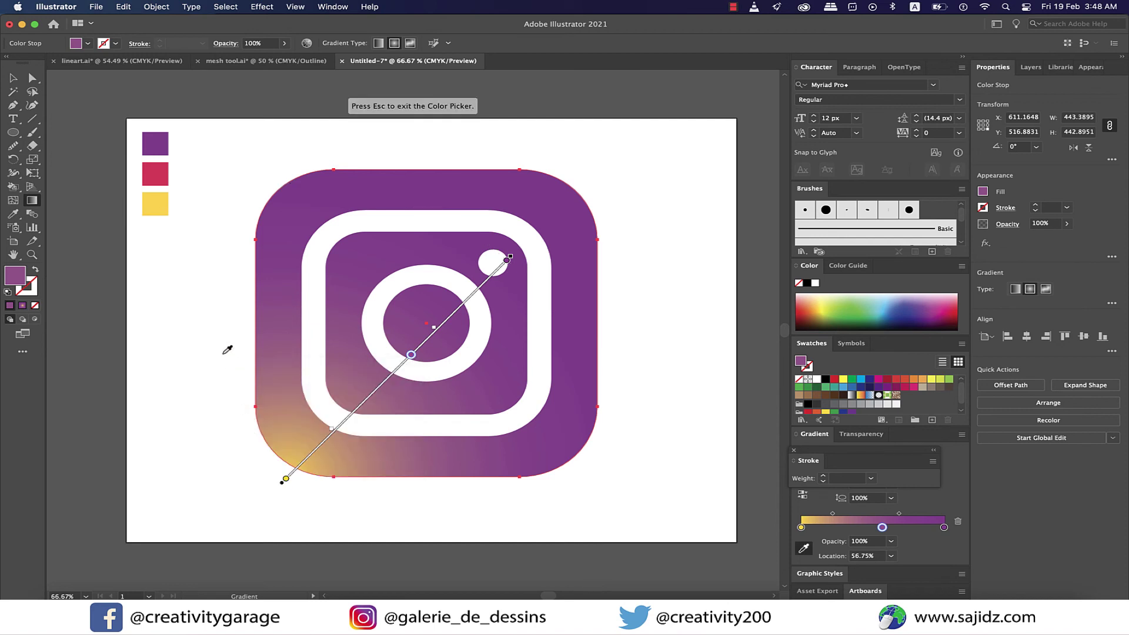
left_click(165, 170)
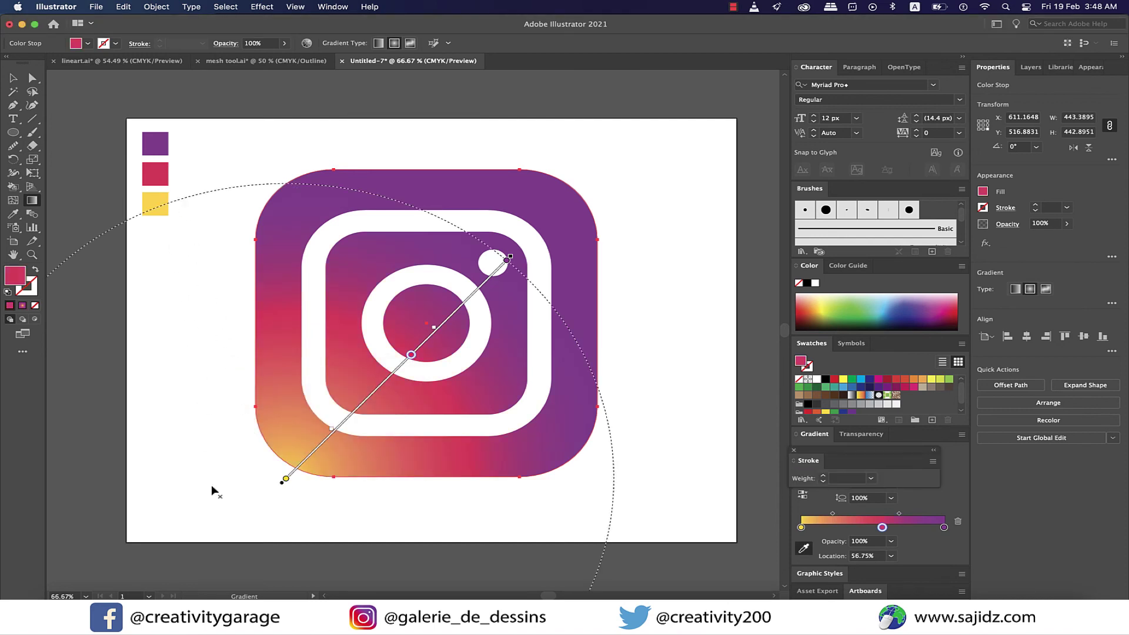
key("Escape")
left_click_drag(277, 470, 633, 166)
key("ctrl+z")
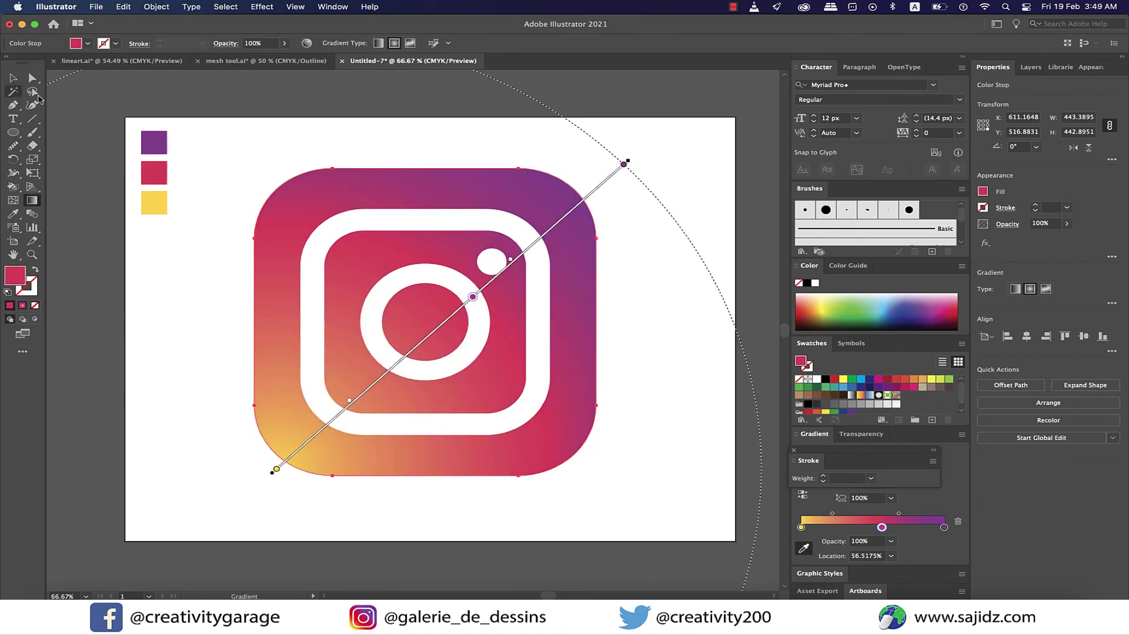
Slide the gradient's middle red stop toward the yellow corner, to about 42% location
key("v")
key("g")
left_click(473, 298)
left_click_drag(472, 297, 423, 339)
Zoom out to the whole artboard and deselect the finished logo
key("v")
key("ctrl+minus")
left_click(644, 389)
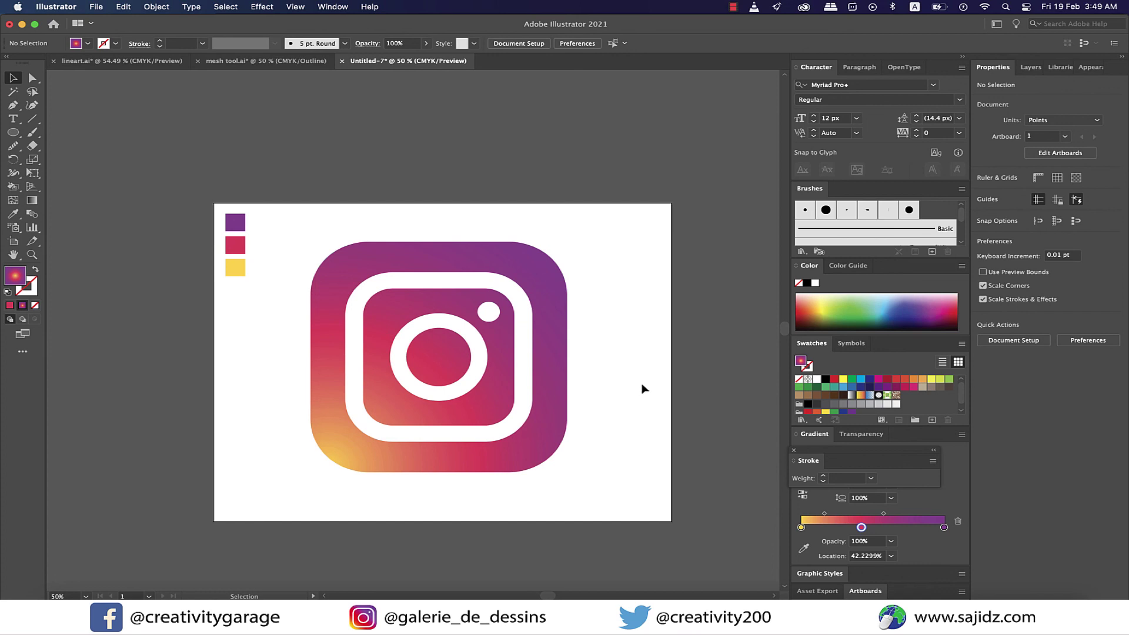
scroll(644, 389, "up", 1)
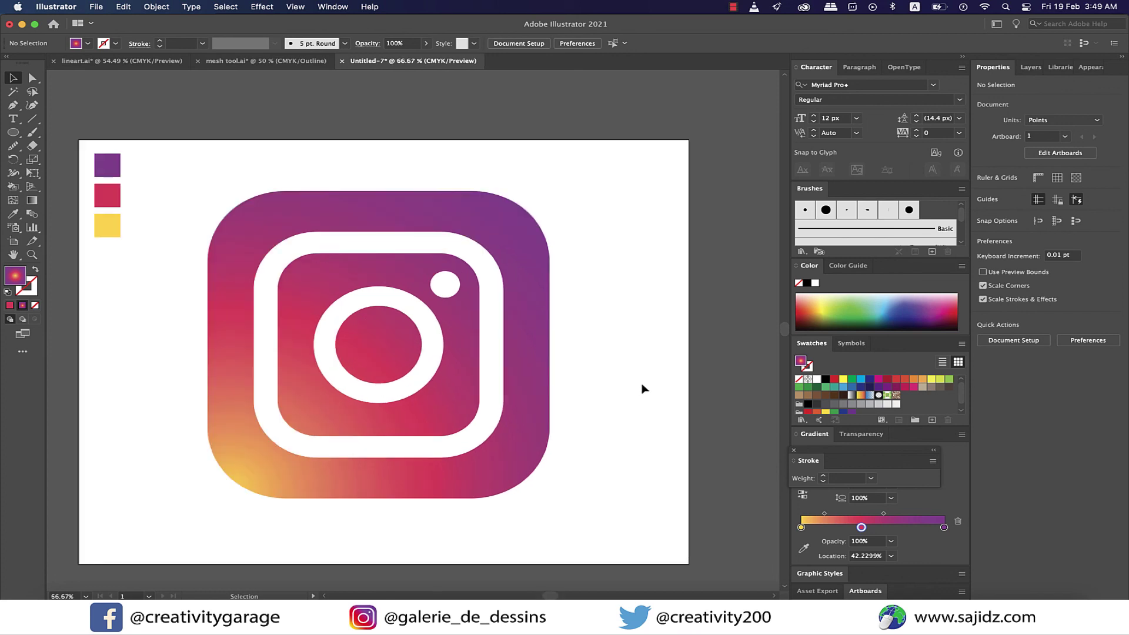